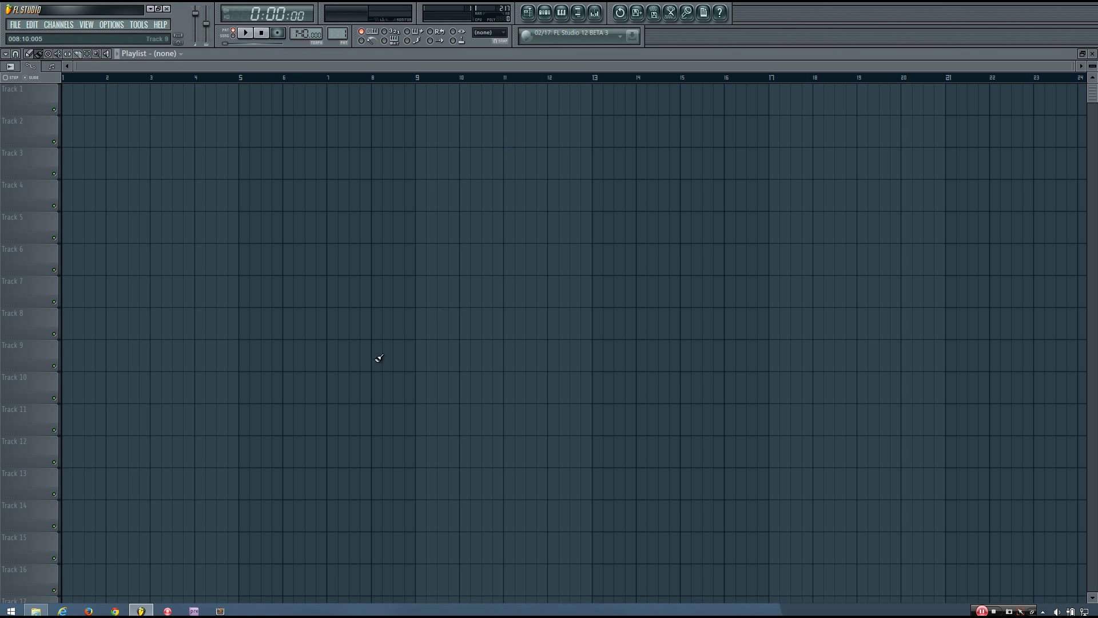
# Step: Create a new folder named 'My VST' inside the Music folder
pyautogui.click(147, 608)
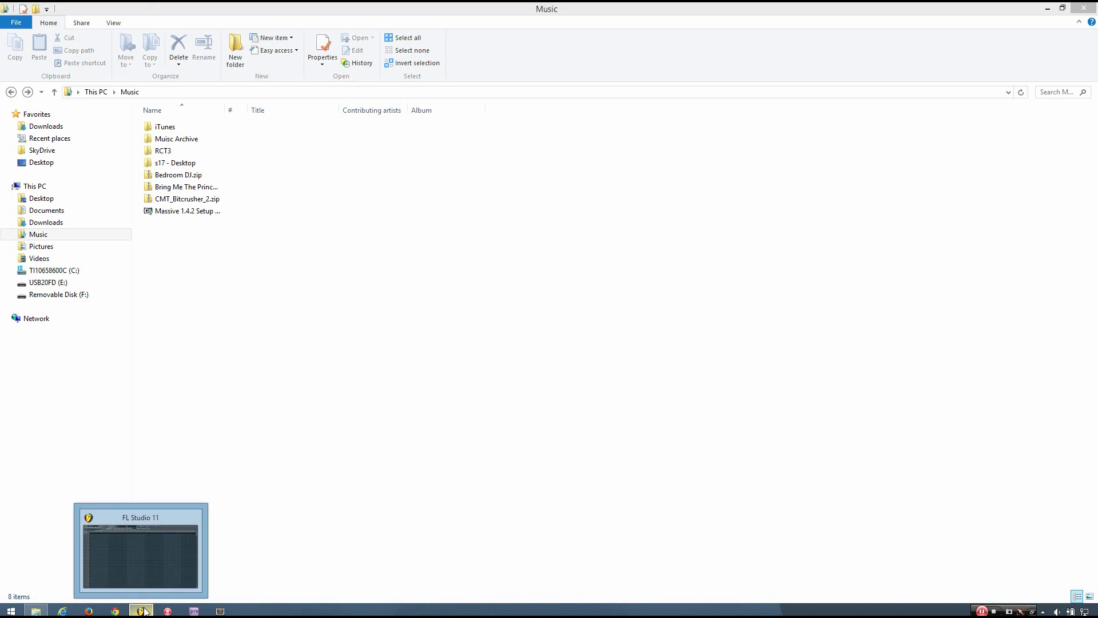
pyautogui.rightClick(162, 252)
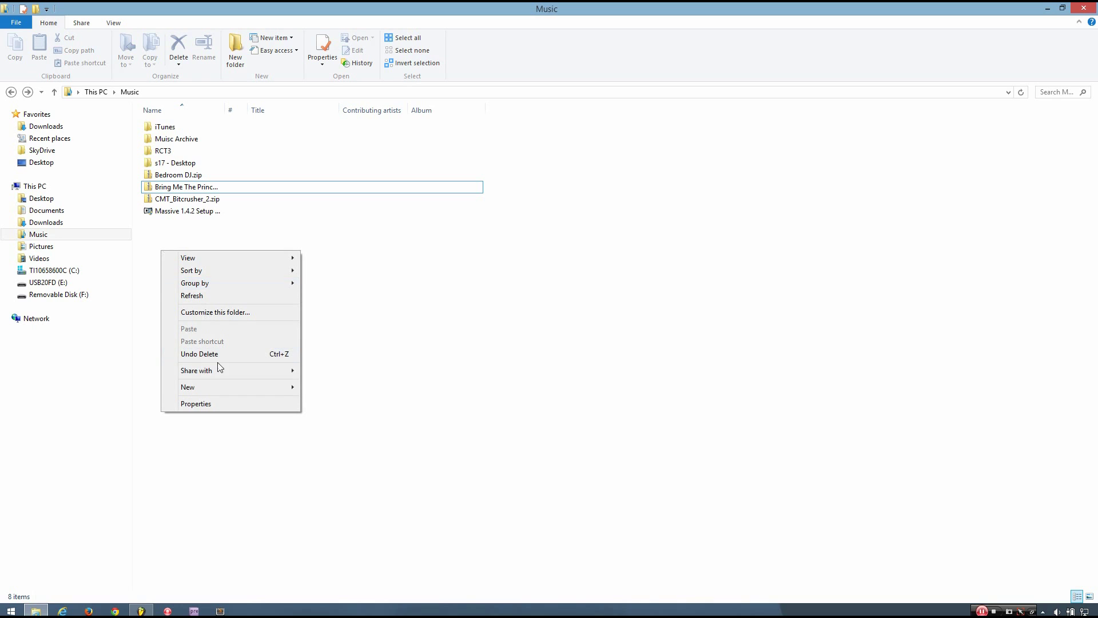
pyautogui.moveTo(221, 387)
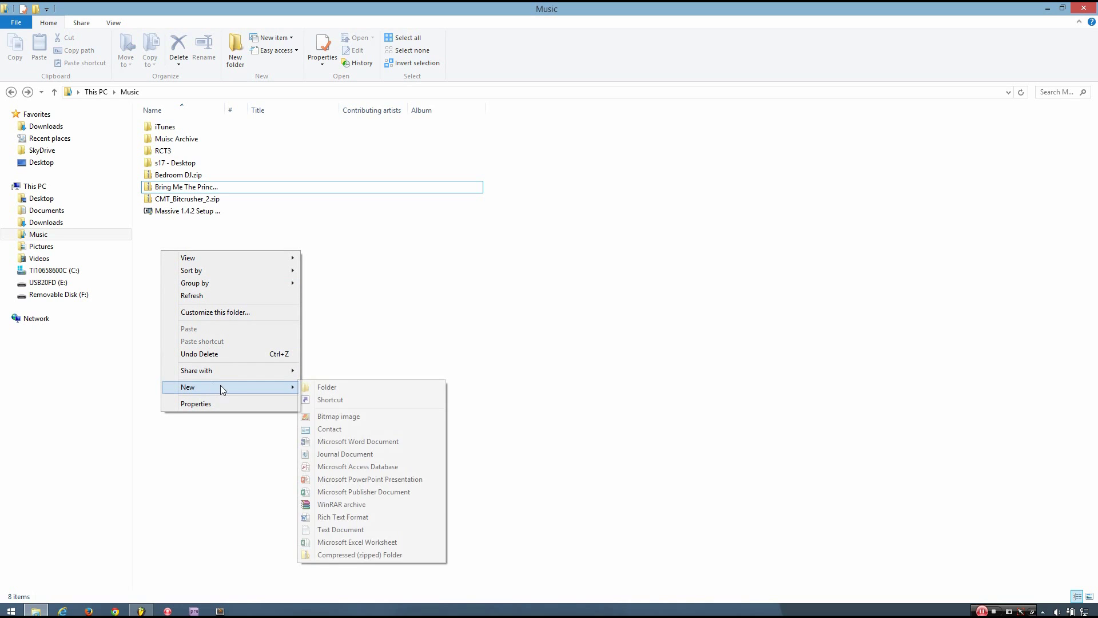
pyautogui.click(323, 386)
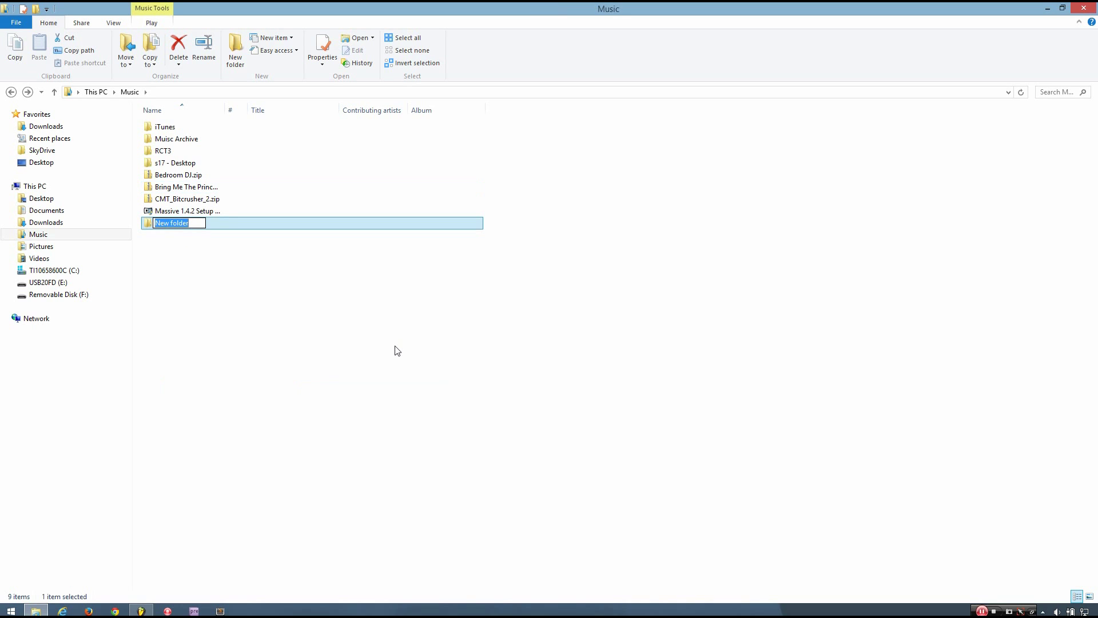
pyautogui.write('My VST')
pyautogui.click(193, 268)
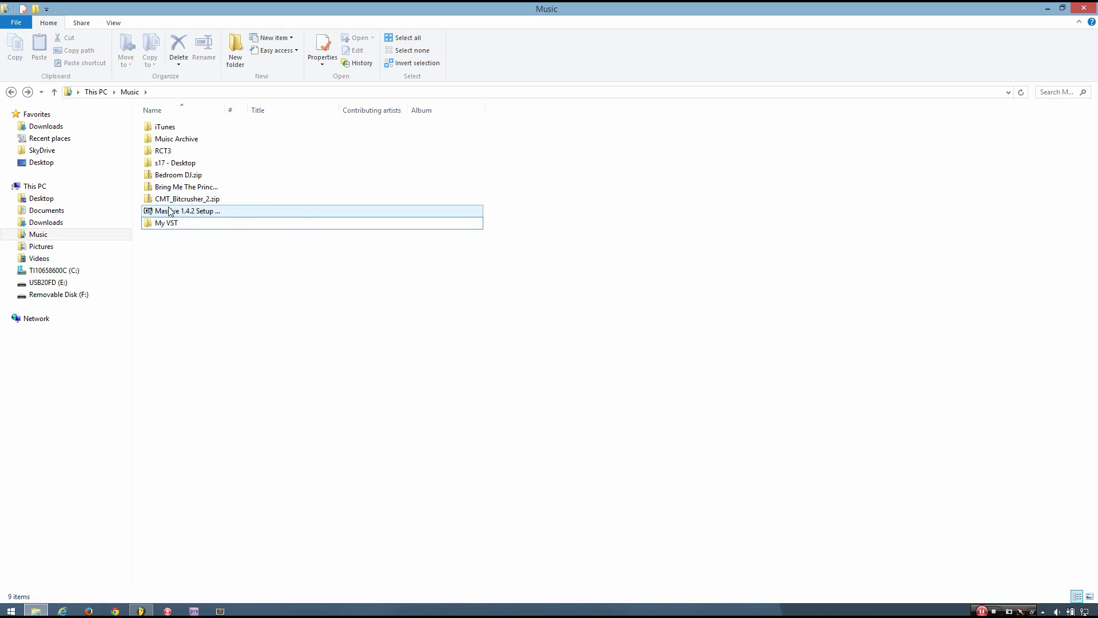
# Step: Move CMT_Bitcrusher_2.dll from CMT_Bitcrusher_2.zip into My VST, verify it, and return to Music
pyautogui.rightClick(206, 206)
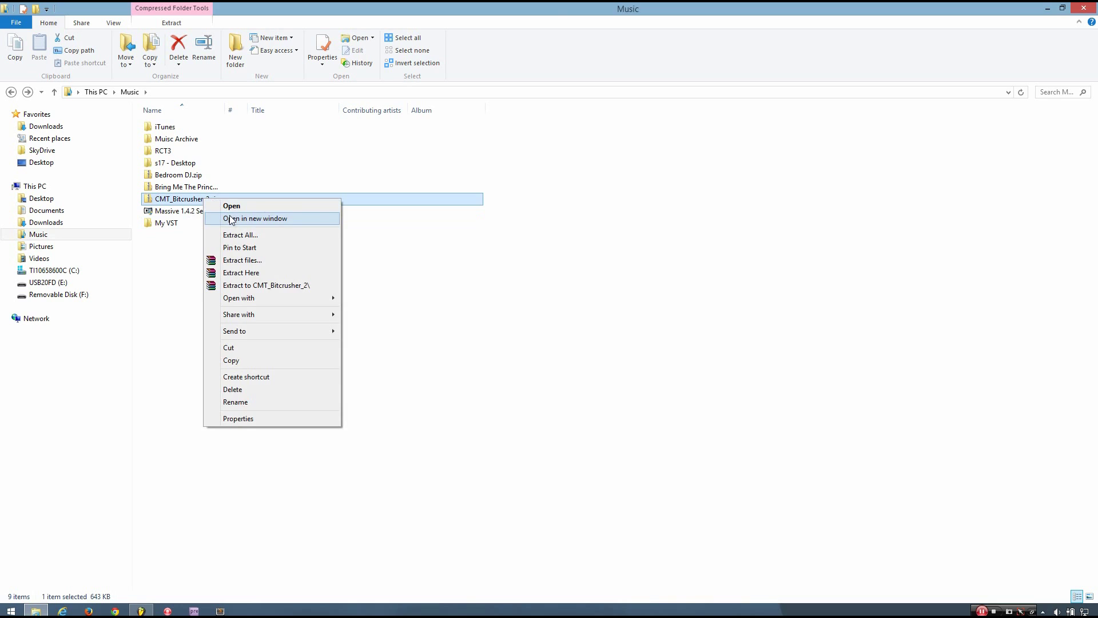
pyautogui.click(231, 219)
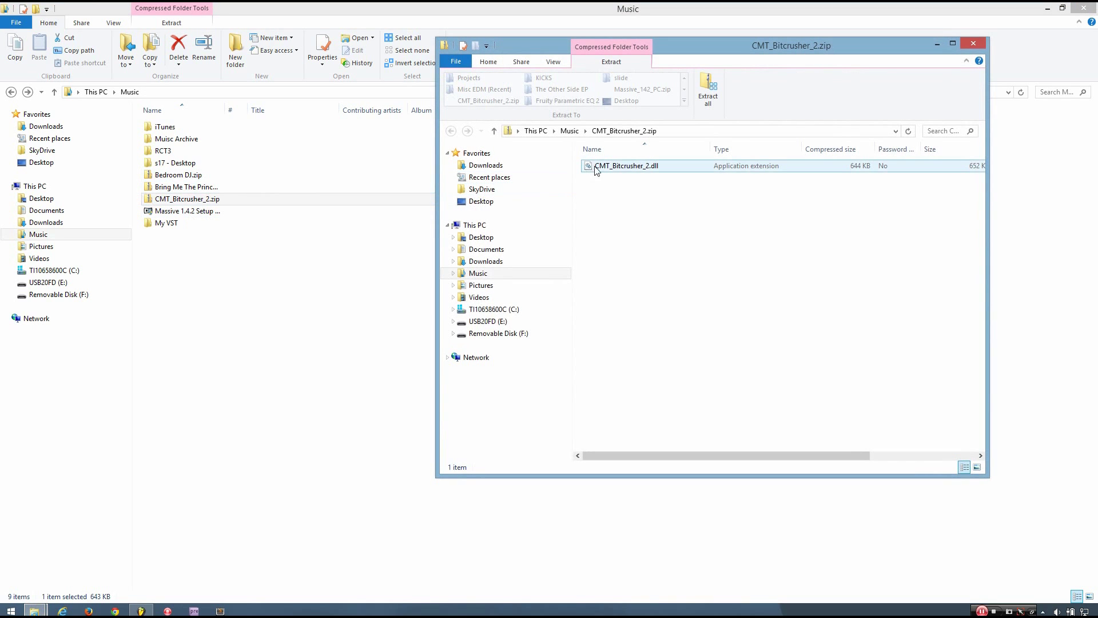
pyautogui.moveTo(628, 176); pyautogui.dragTo(164, 227)
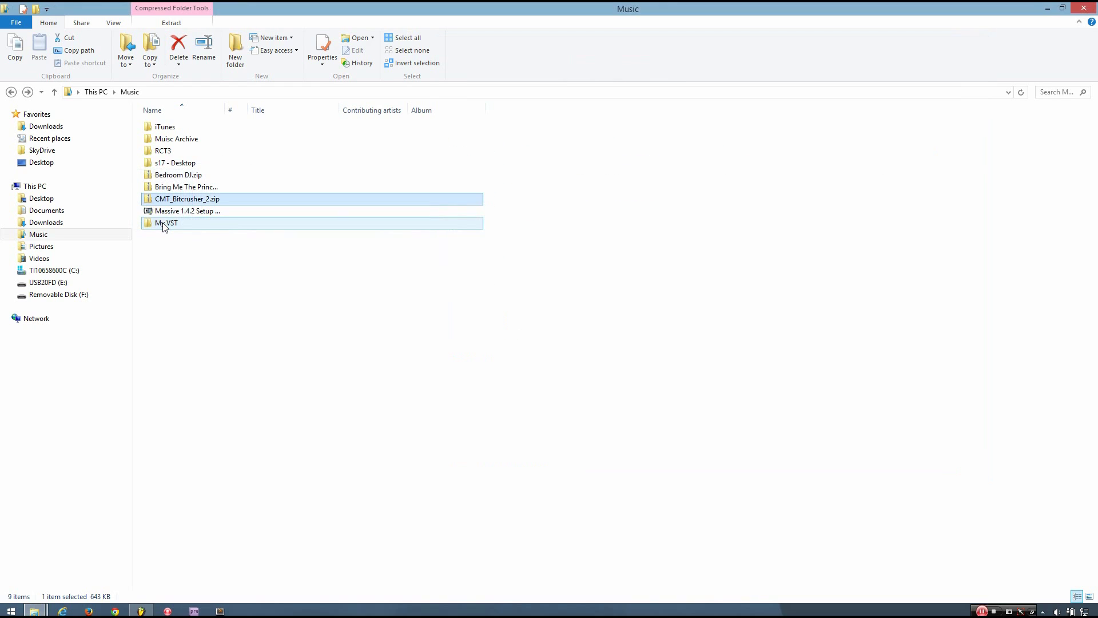
pyautogui.doubleClick(174, 224)
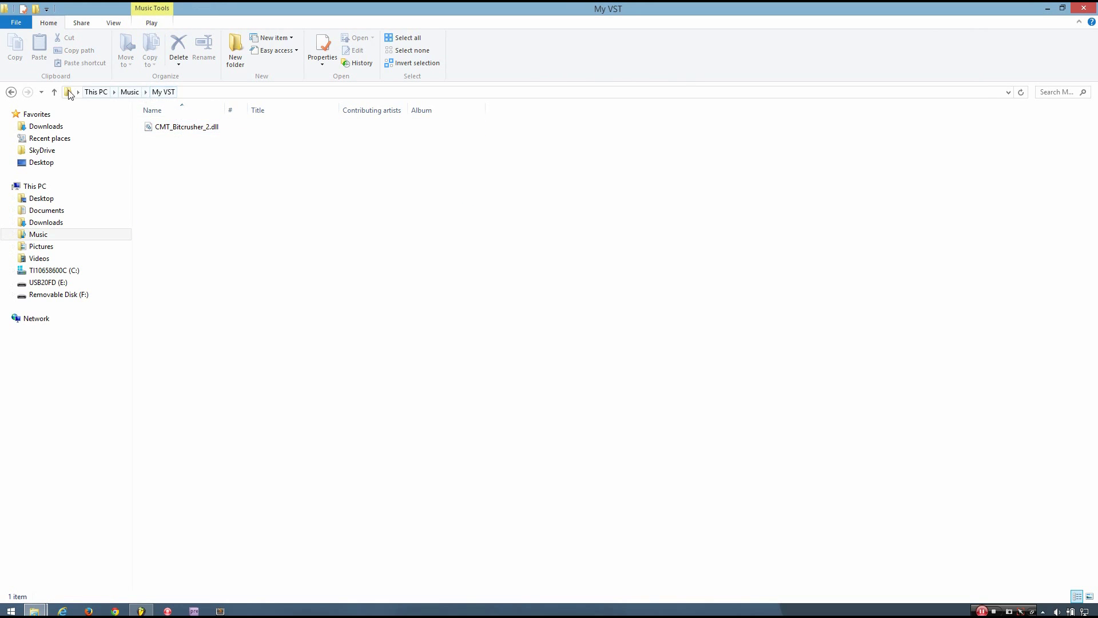
pyautogui.click(11, 93)
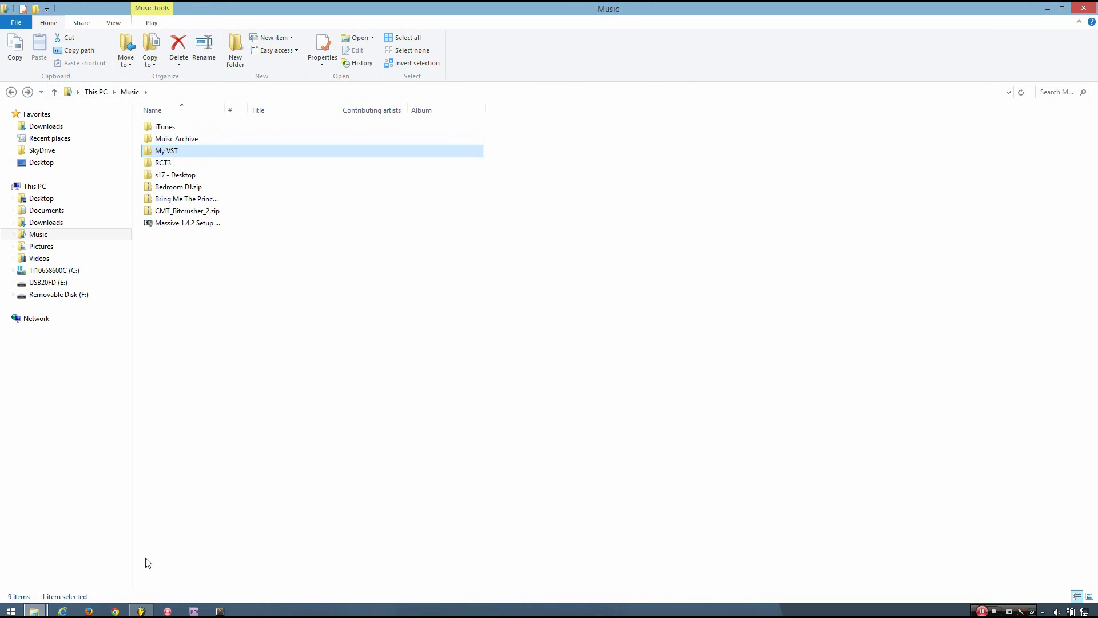
# Step: In File settings, set the VST plugins extra search folder to Libraries > Music > Music > My VST
pyautogui.click(141, 610)
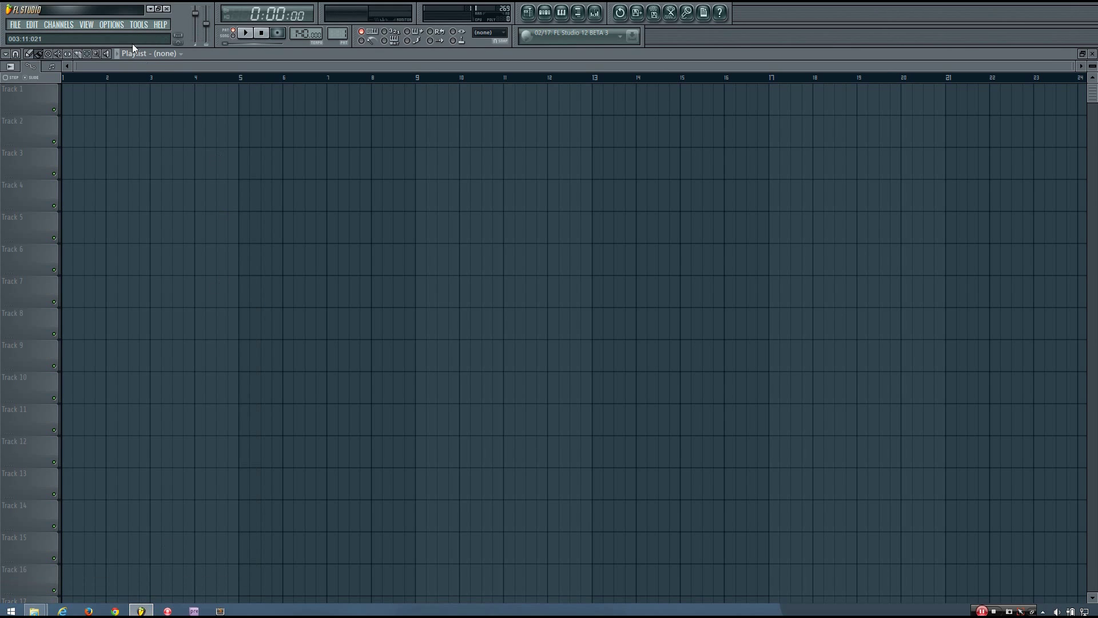
pyautogui.click(113, 25)
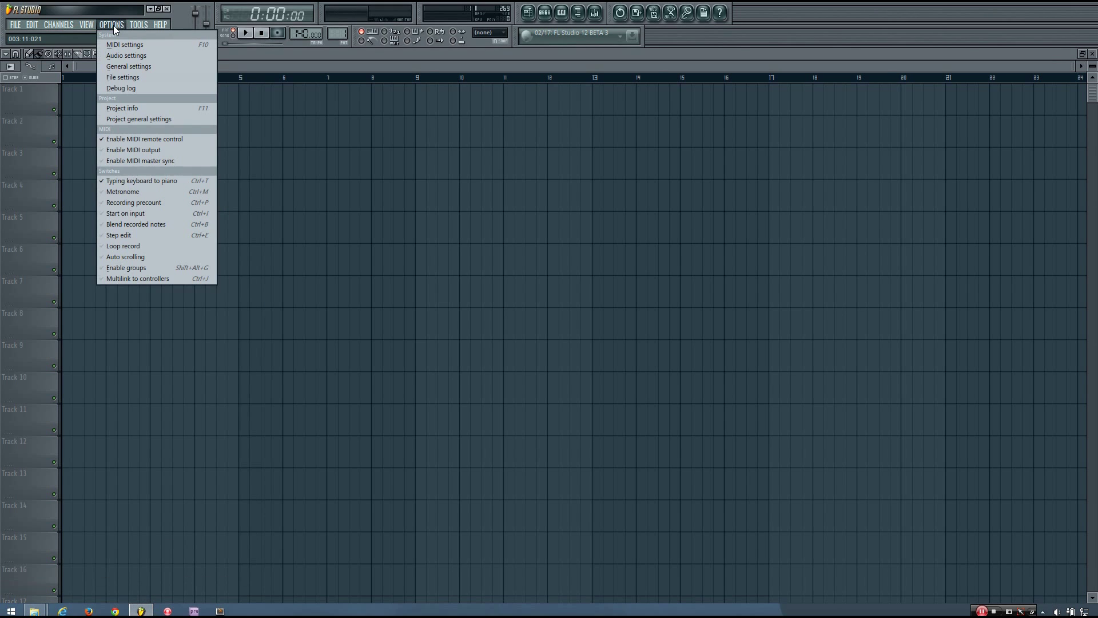
pyautogui.click(125, 76)
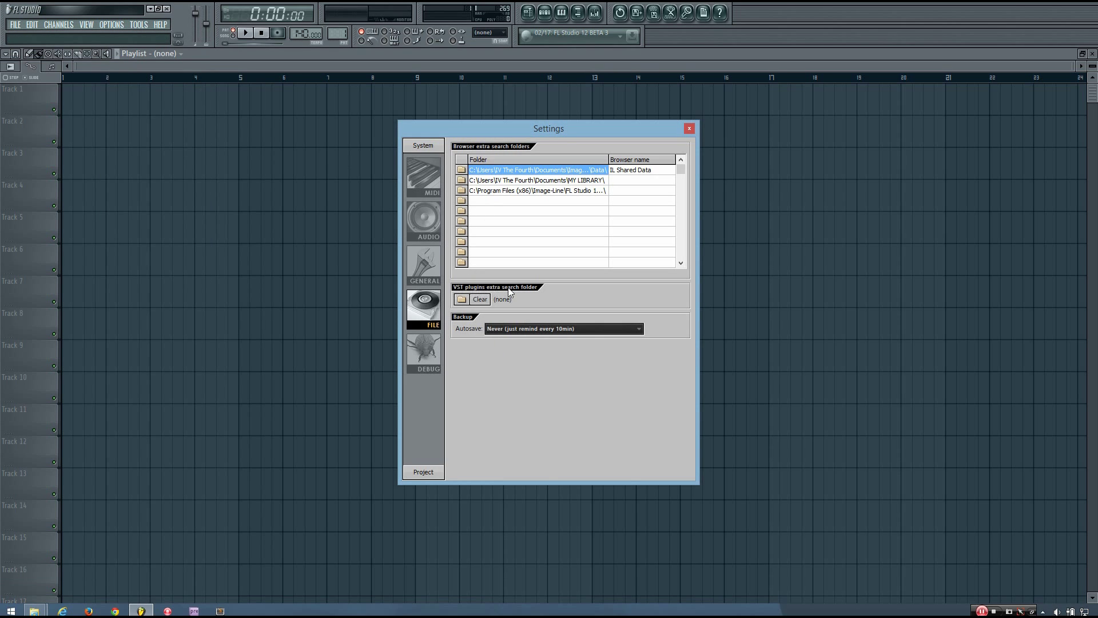
pyautogui.click(463, 300)
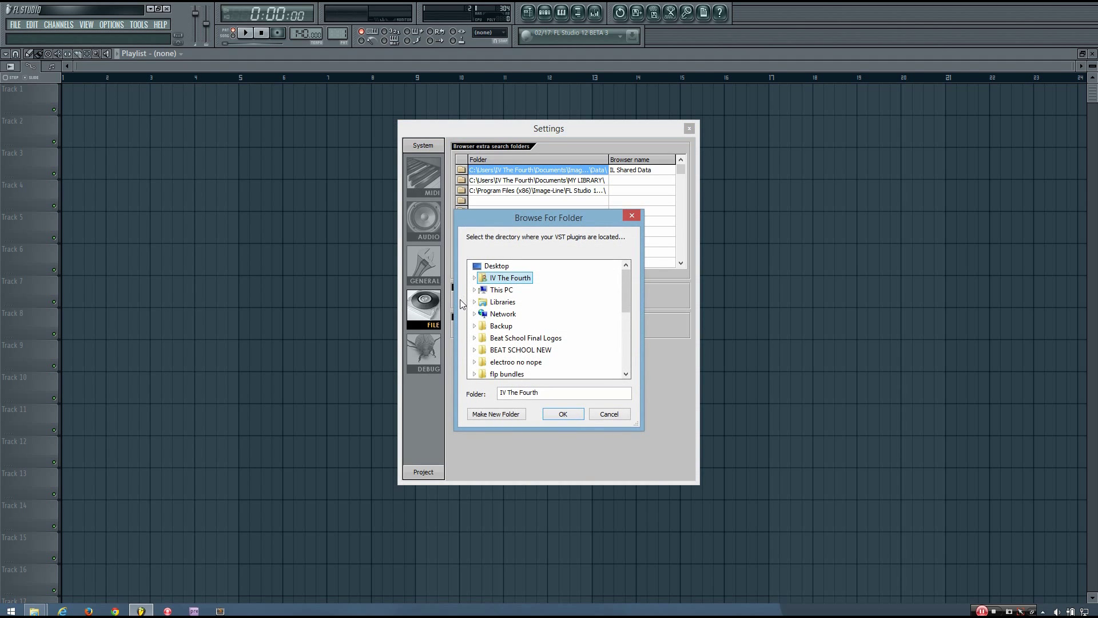
pyautogui.moveTo(624, 290)
pyautogui.mouseDown()
pyautogui.moveTo(619, 318)
pyautogui.moveTo(620, 290)
pyautogui.mouseUp()
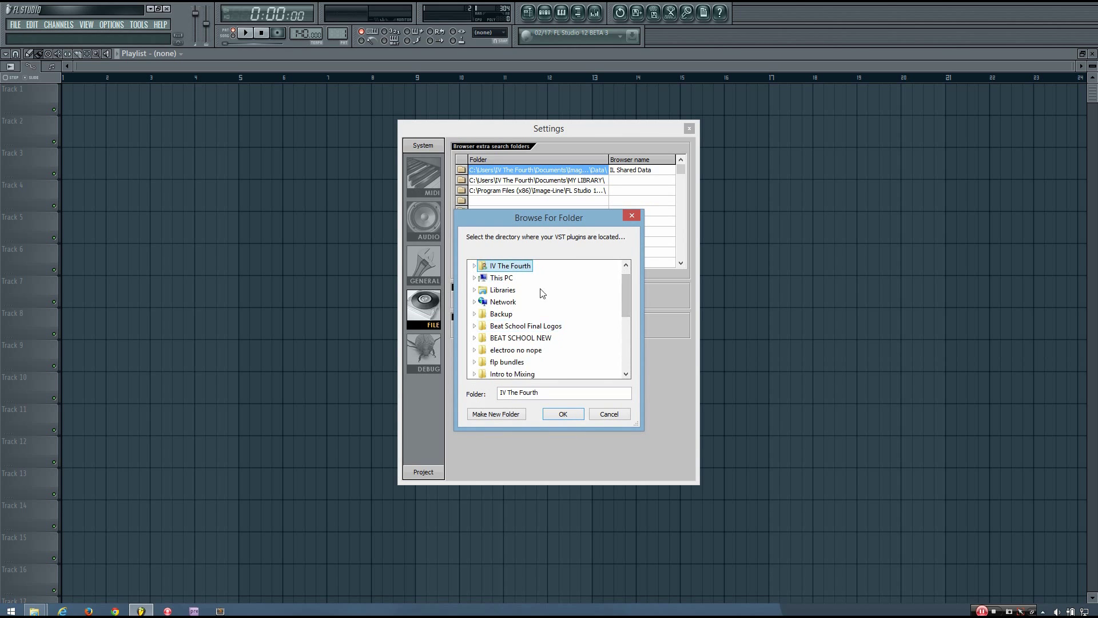
pyautogui.doubleClick(506, 293)
pyautogui.doubleClick(504, 313)
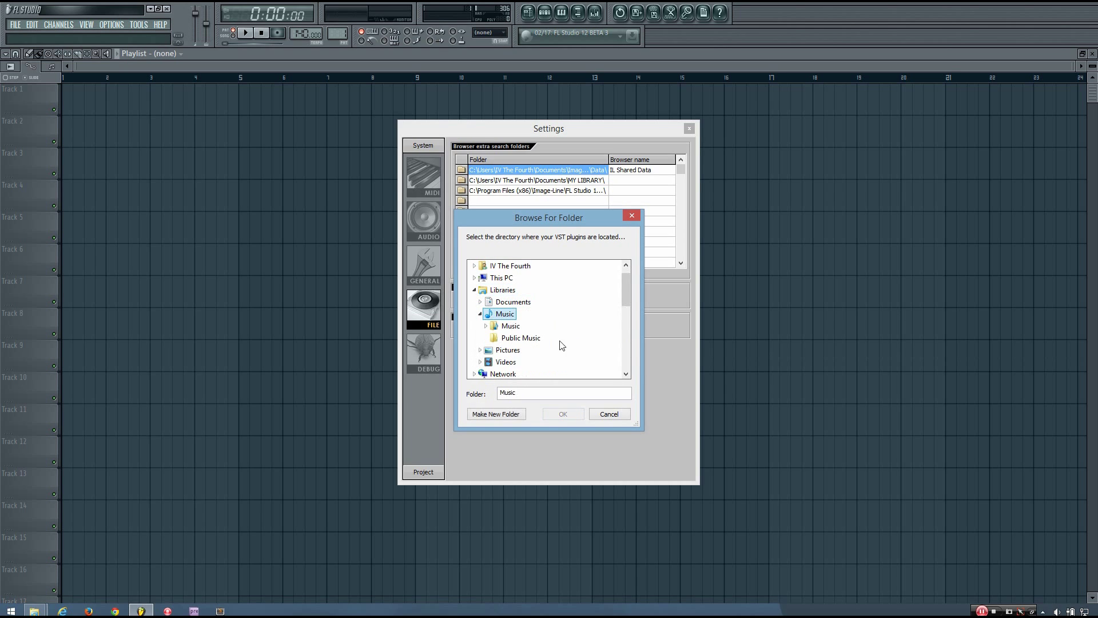
pyautogui.doubleClick(493, 327)
pyautogui.click(517, 338)
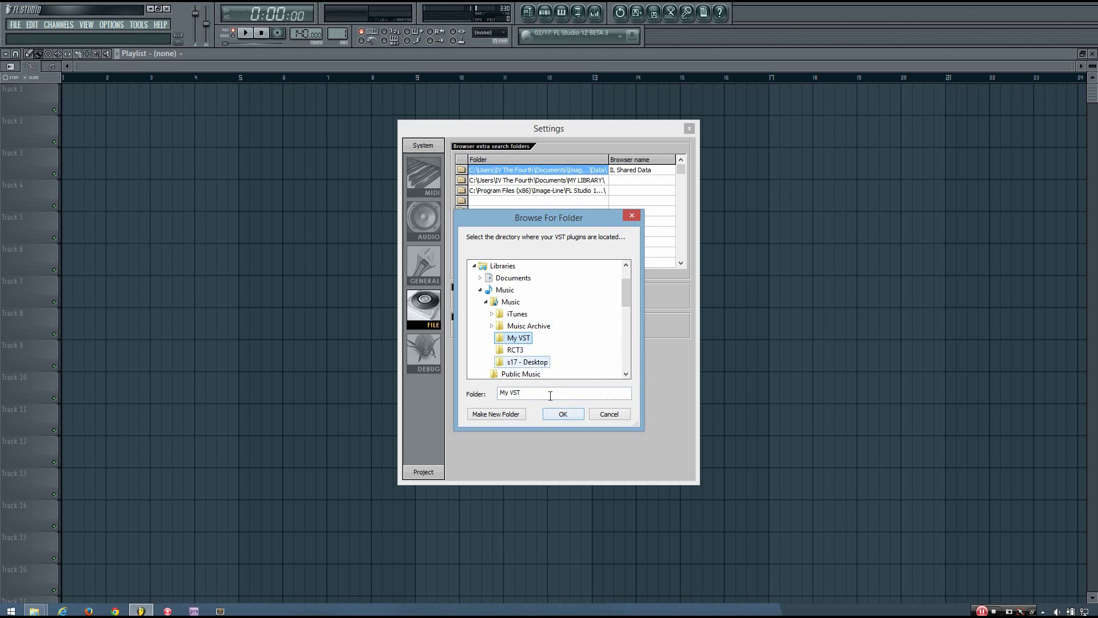
pyautogui.click(563, 415)
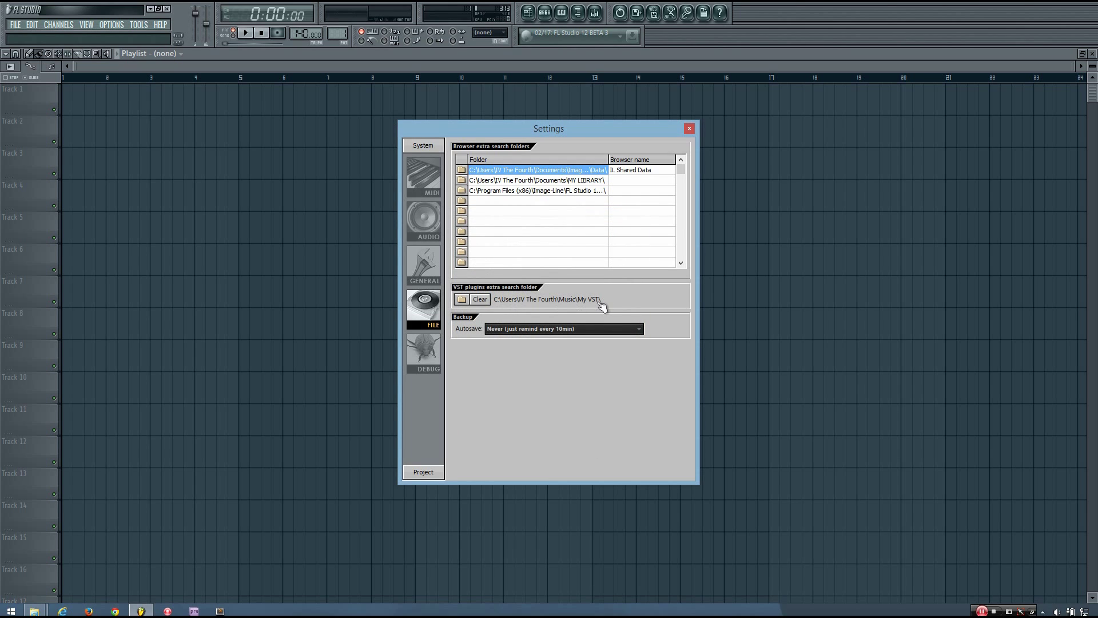
pyautogui.click(689, 129)
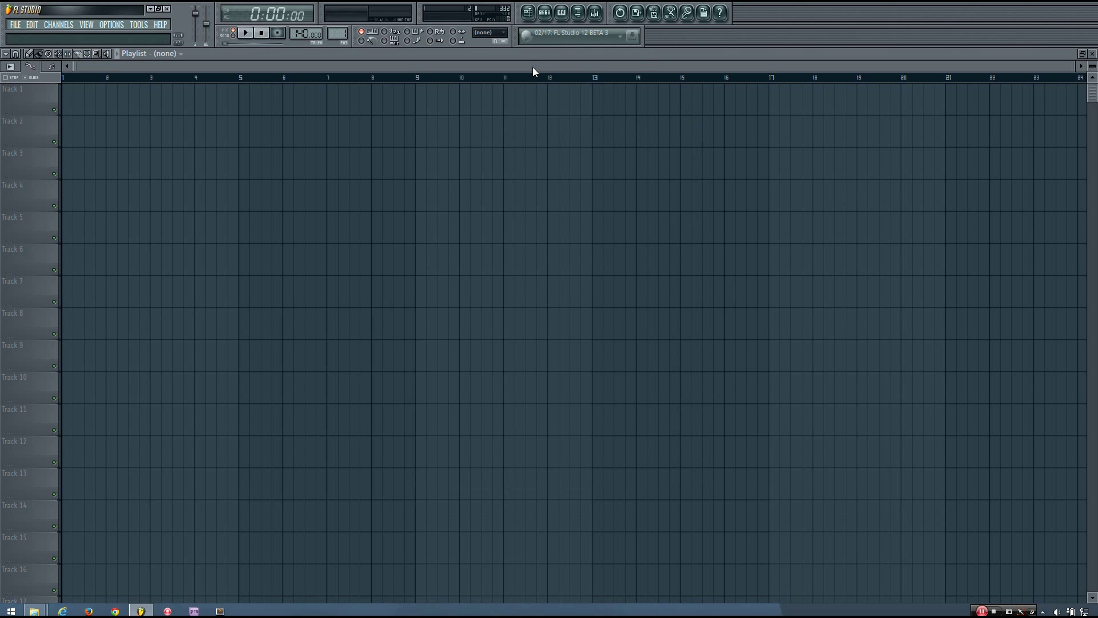
# Step: From Insert 11's first mixer slot, open the full effect plugin list and run a Fast scan refresh
pyautogui.click(601, 17)
pyautogui.moveTo(588, 310); pyautogui.dragTo(587, 274)
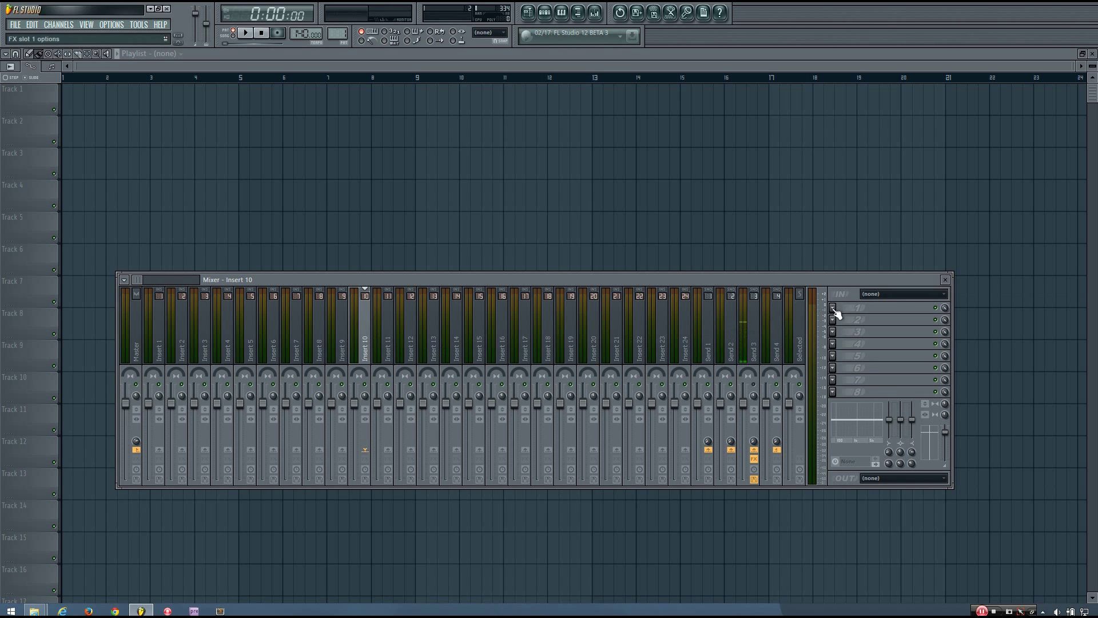
pyautogui.click(385, 324)
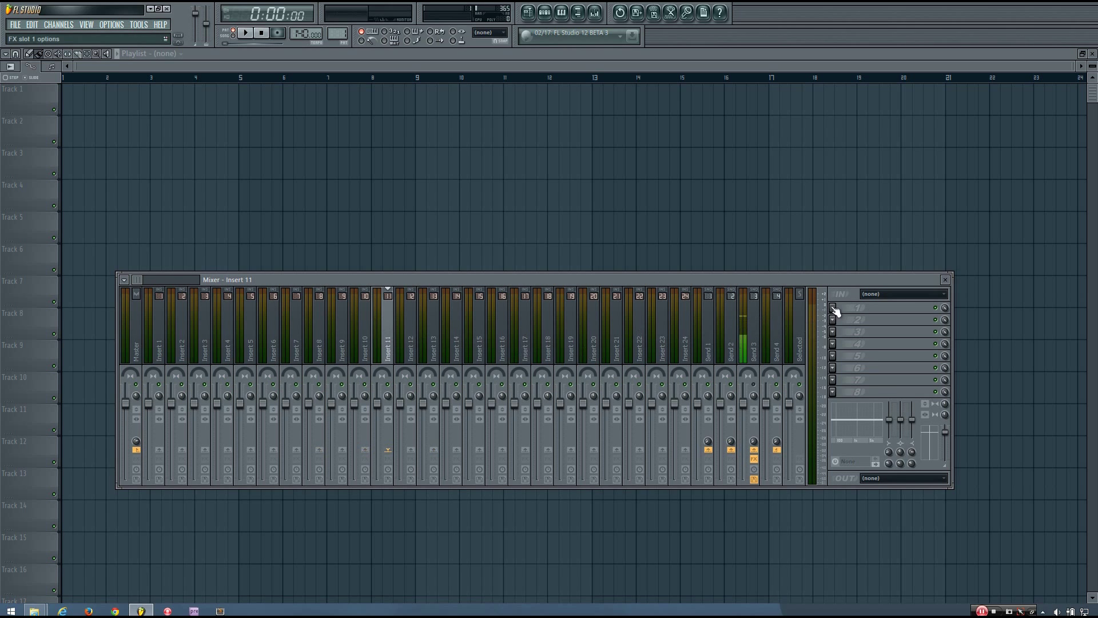
pyautogui.click(832, 307)
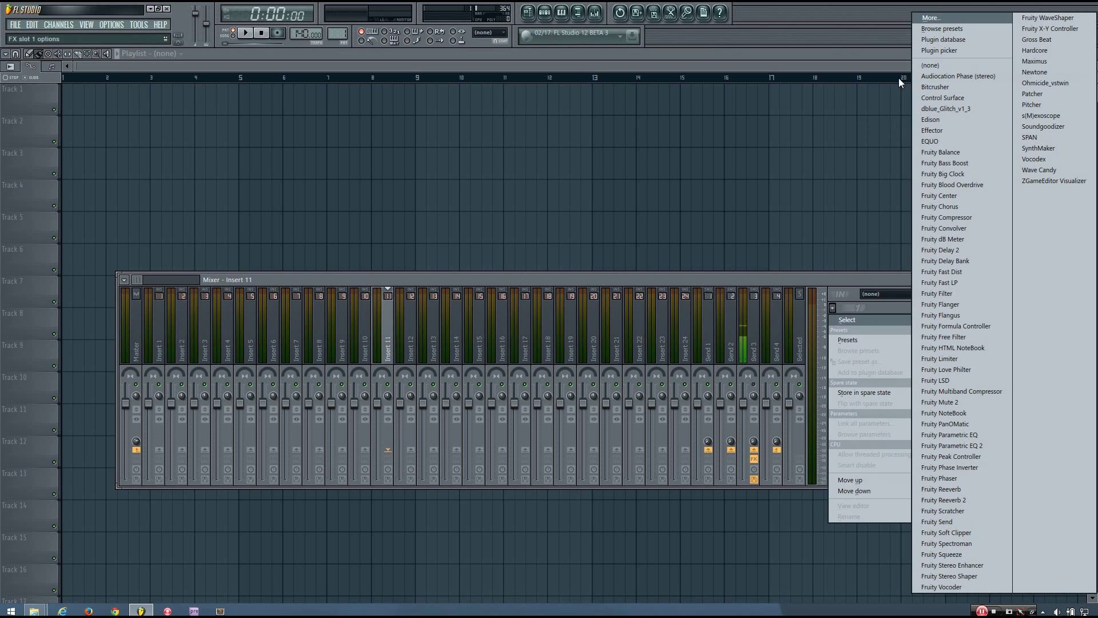
pyautogui.click(929, 18)
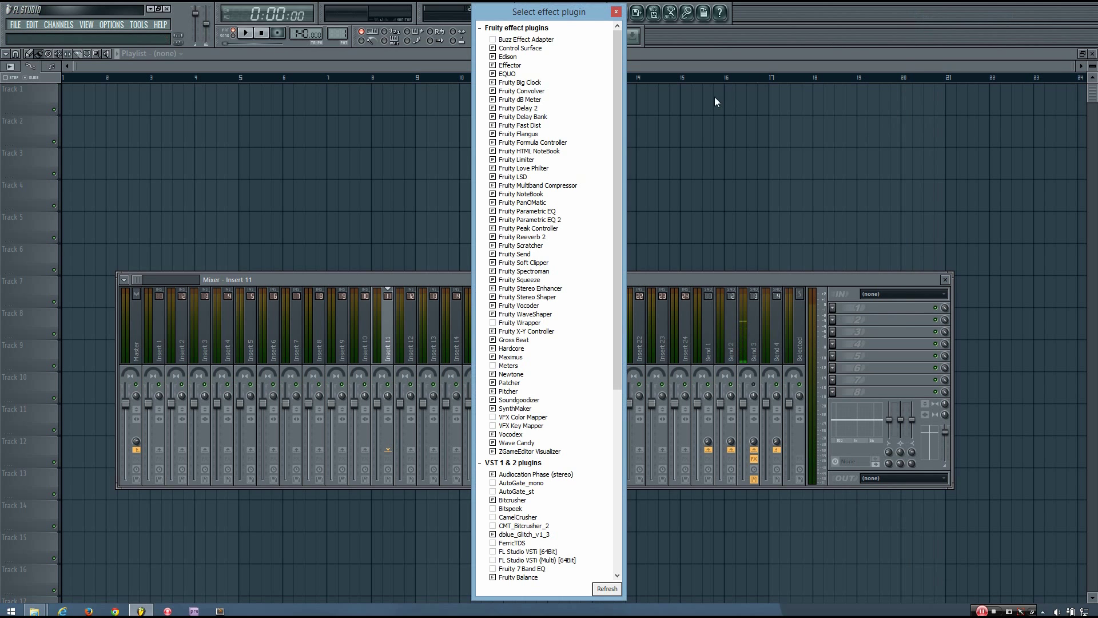
pyautogui.moveTo(618, 147); pyautogui.dragTo(613, 289)
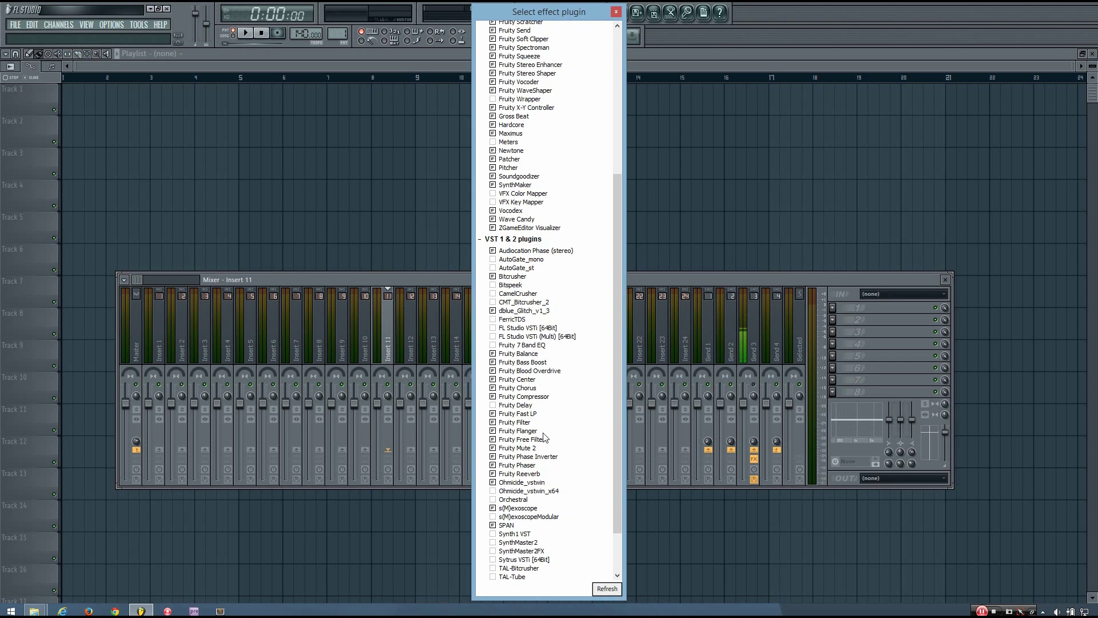
pyautogui.click(605, 589)
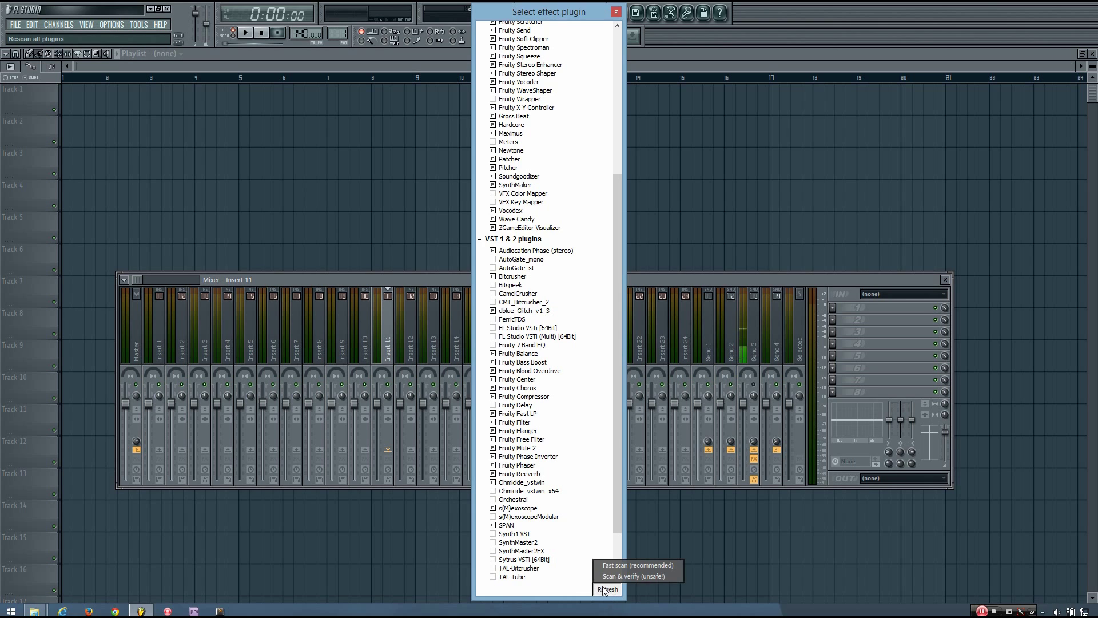
pyautogui.click(609, 564)
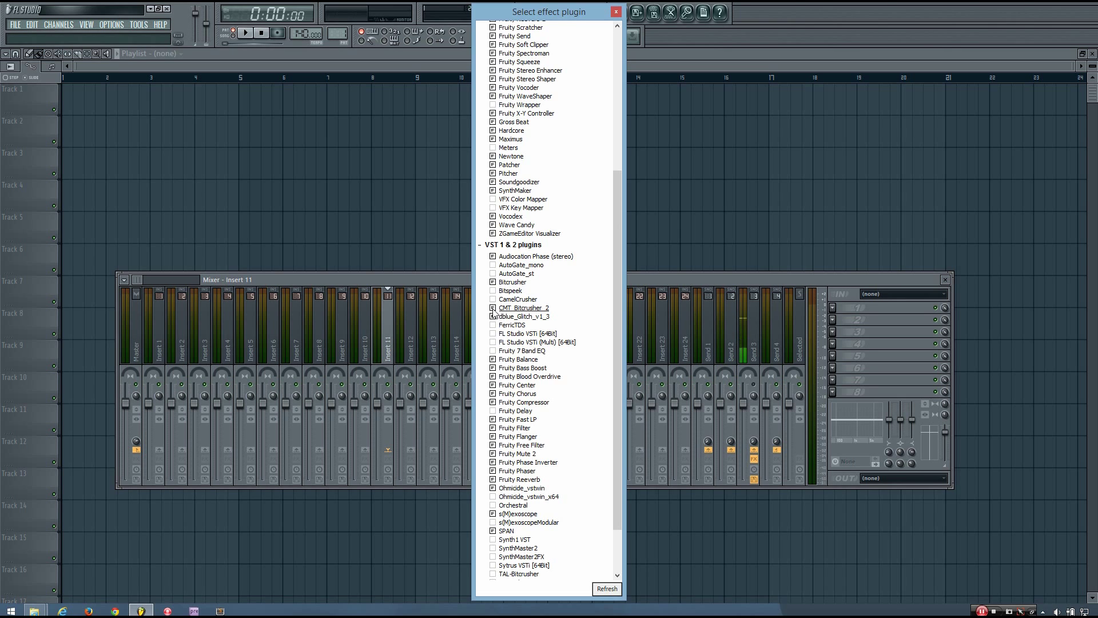
# Step: Put CMT_Bitcrusher_2 in Insert 11's first effect slot, close its window, and minimize FL Studio
pyautogui.click(616, 12)
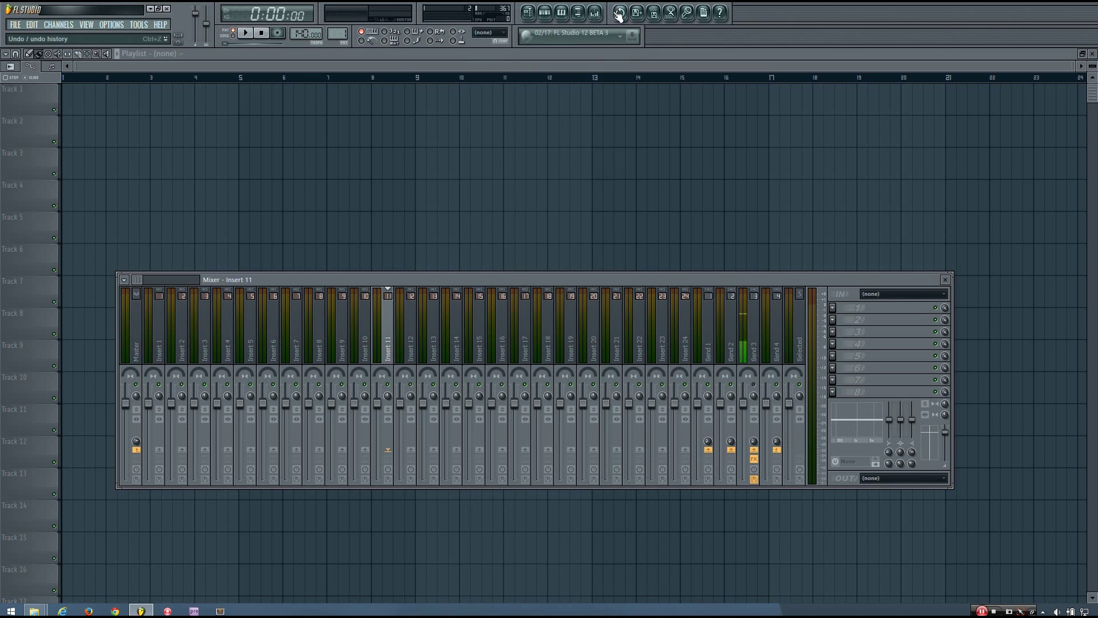
pyautogui.click(832, 307)
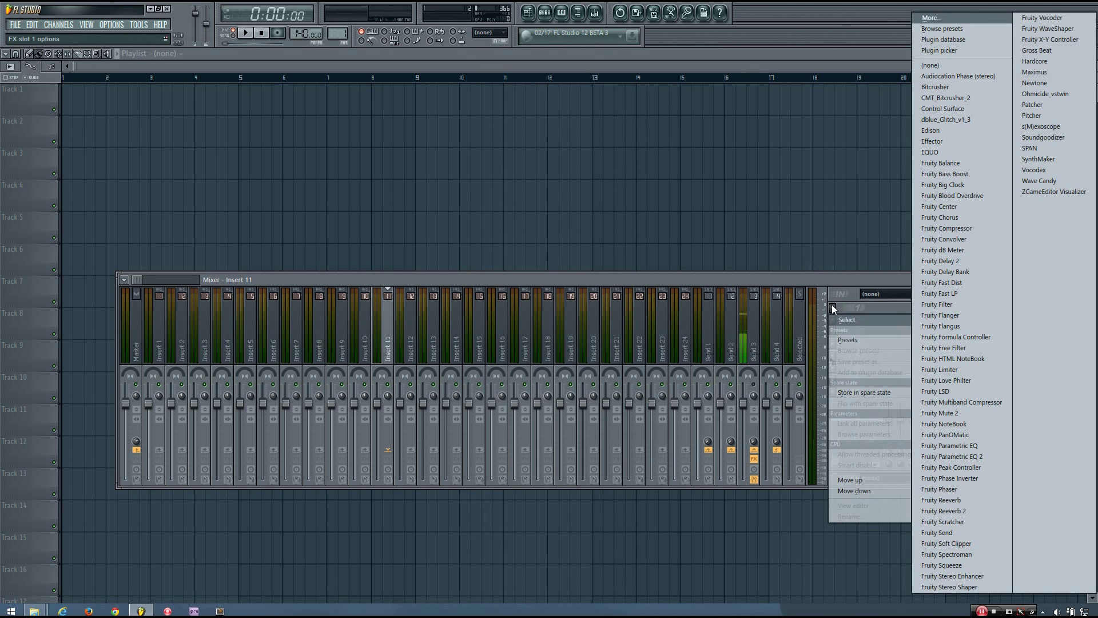
pyautogui.click(940, 97)
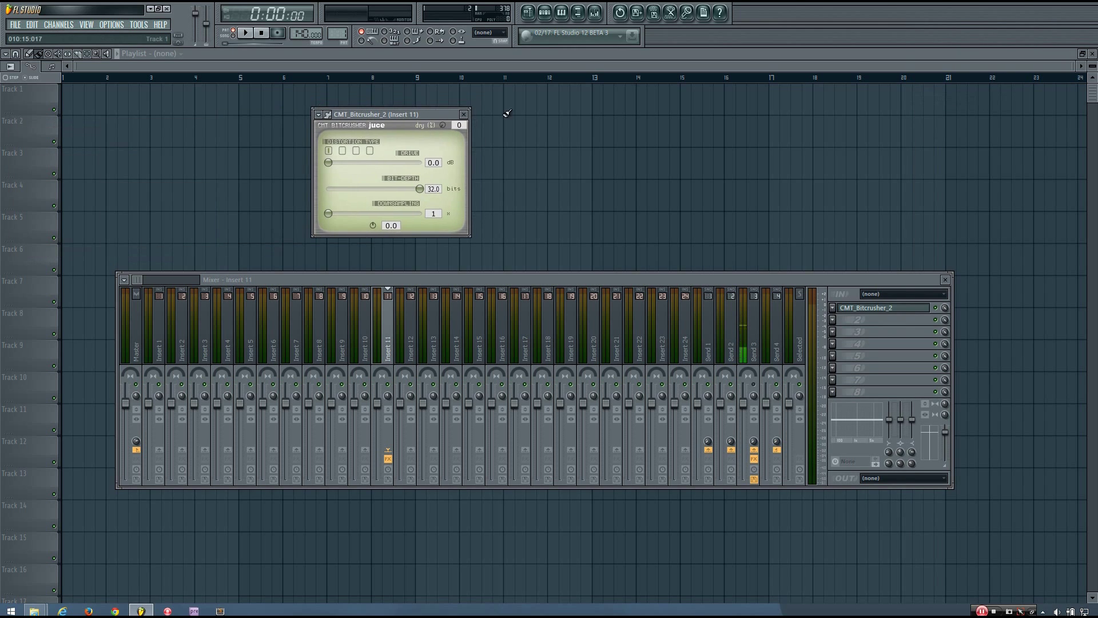
pyautogui.click(464, 114)
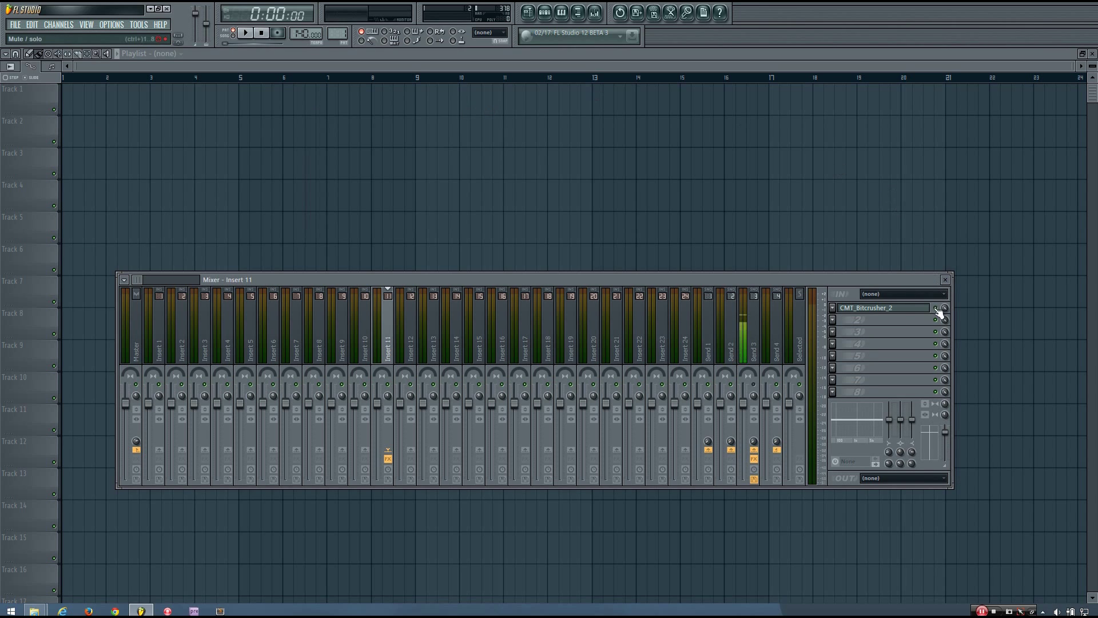
pyautogui.click(143, 610)
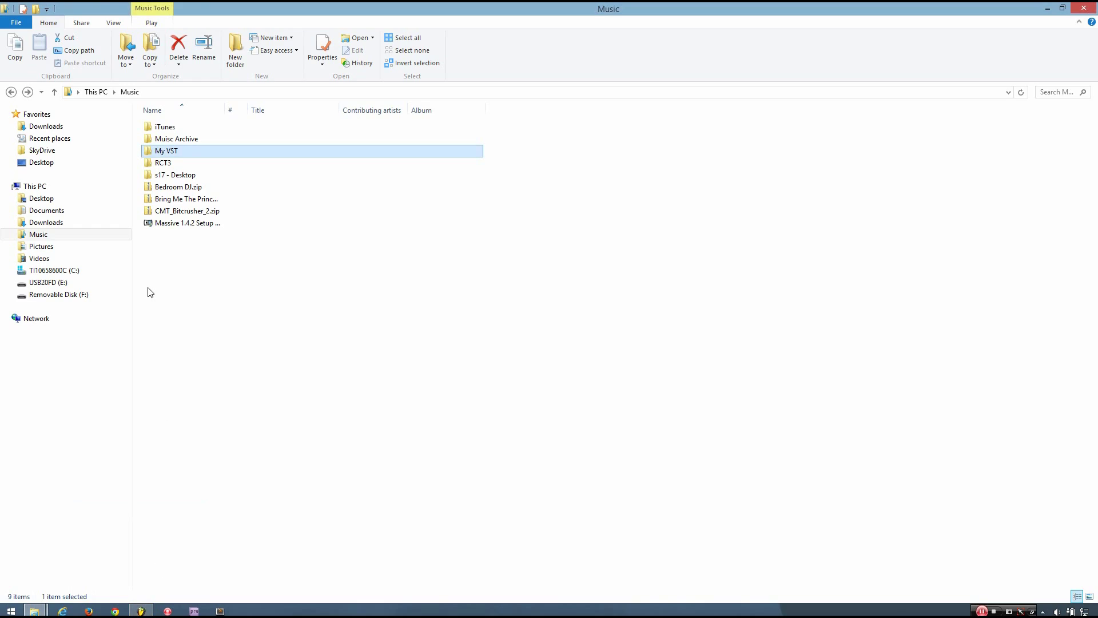
# Step: Launch Massive 1.4.2 Setup, keeping English, the license agreement and default features
pyautogui.doubleClick(161, 228)
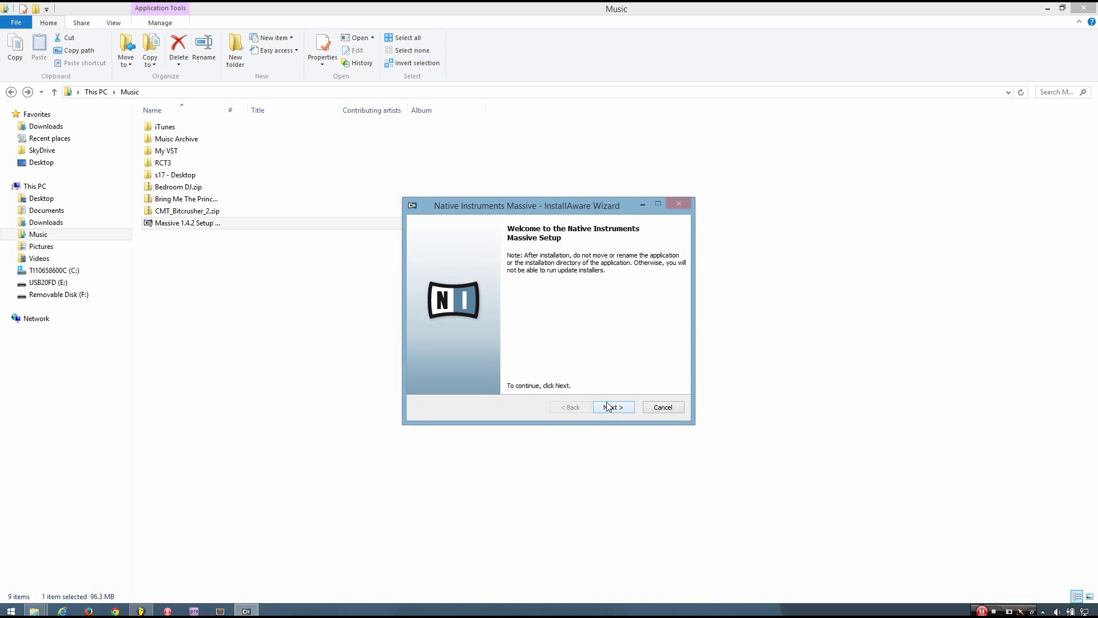
pyautogui.click(608, 406)
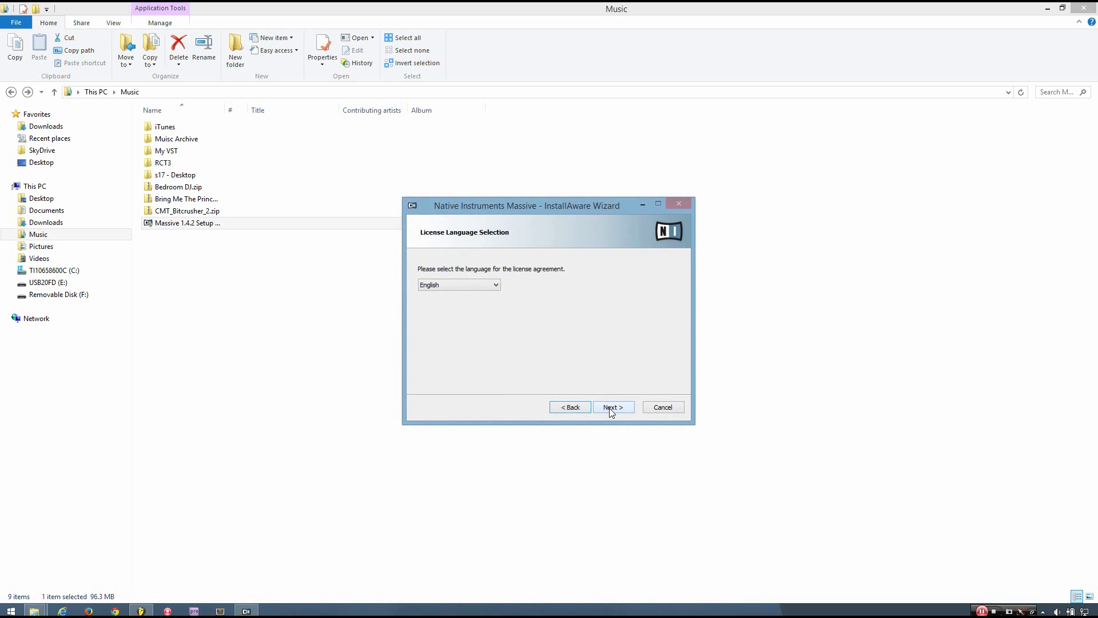
pyautogui.click(609, 407)
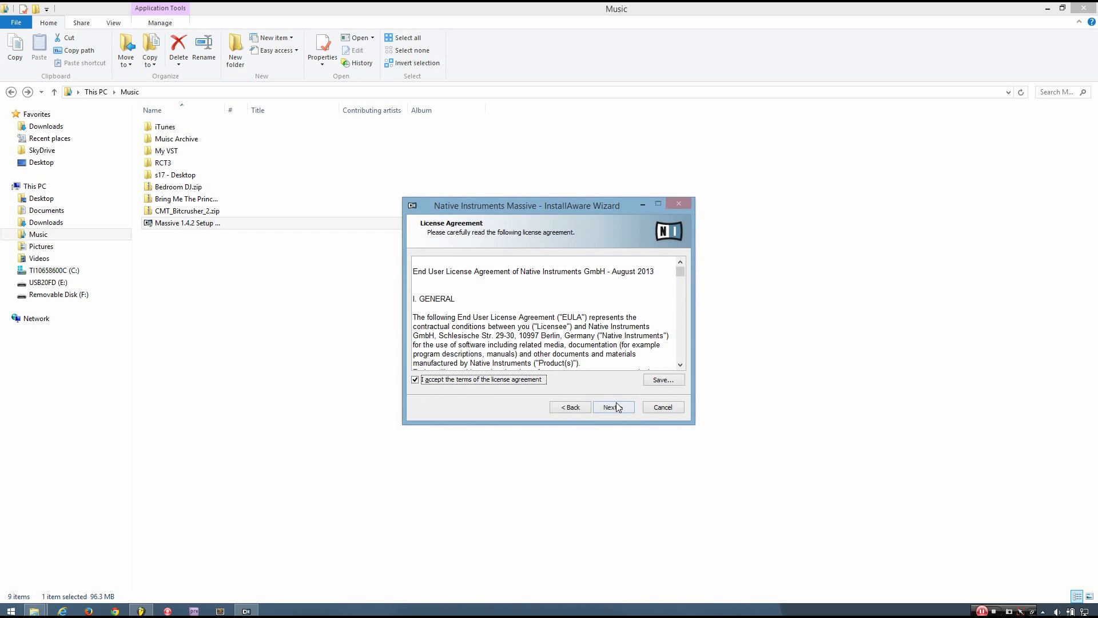
pyautogui.click(616, 407)
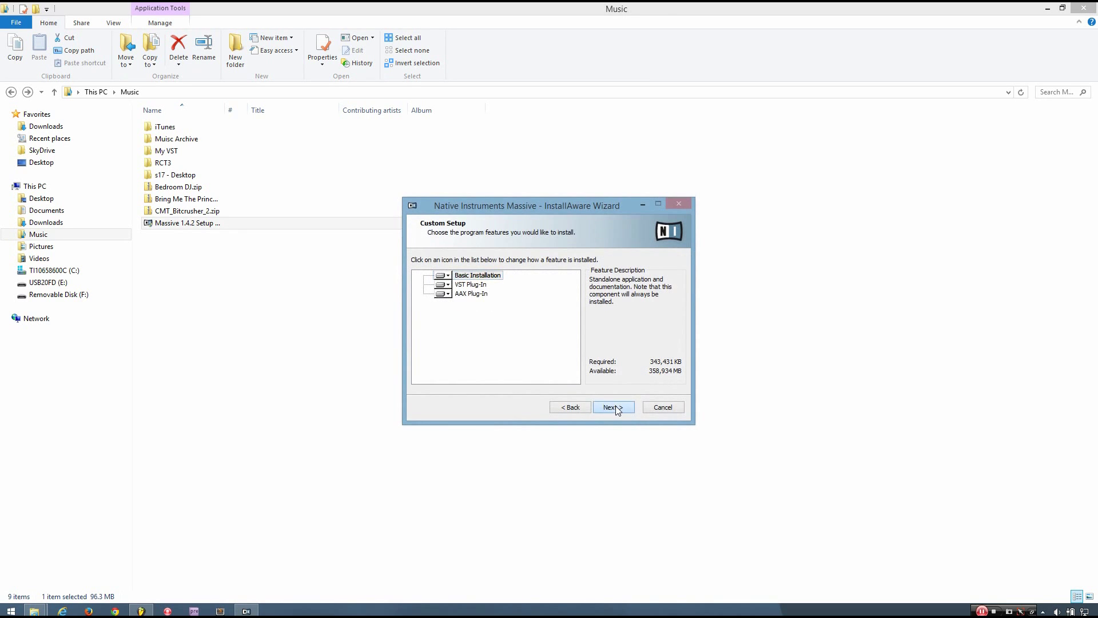
pyautogui.click(616, 407)
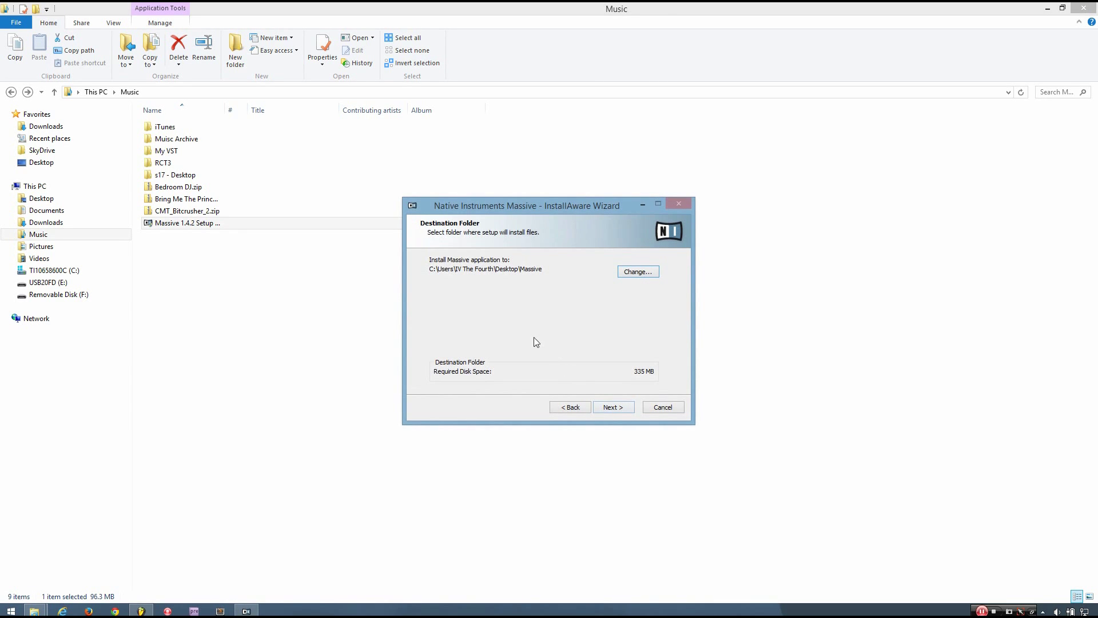
# Step: Change the install location to a new folder named 'Massive' inside Documents
pyautogui.click(636, 273)
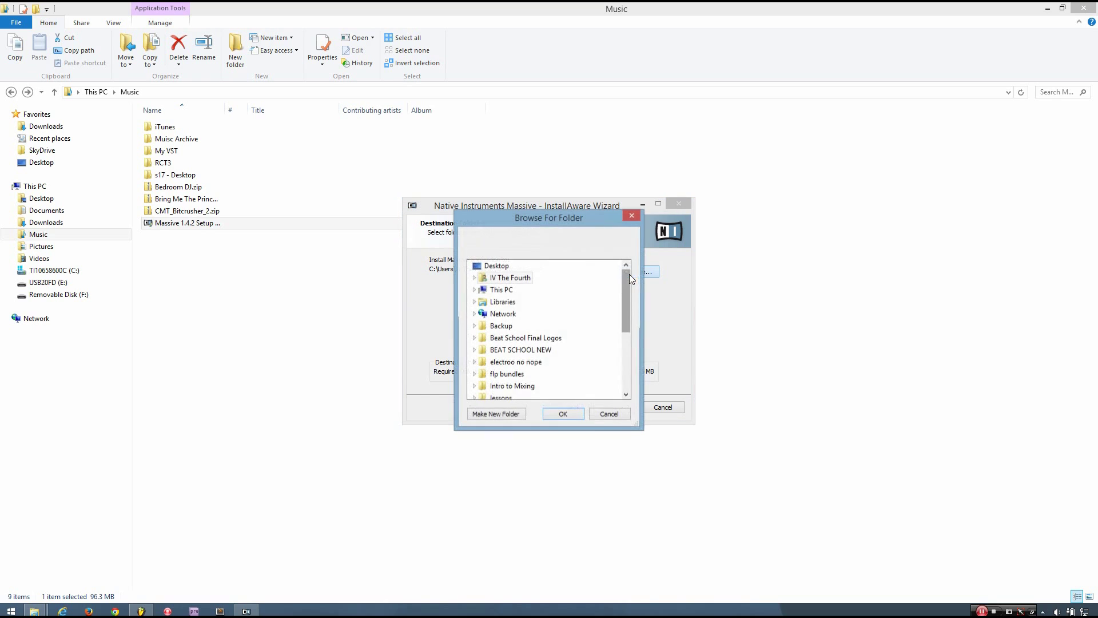
pyautogui.doubleClick(498, 302)
pyautogui.doubleClick(512, 314)
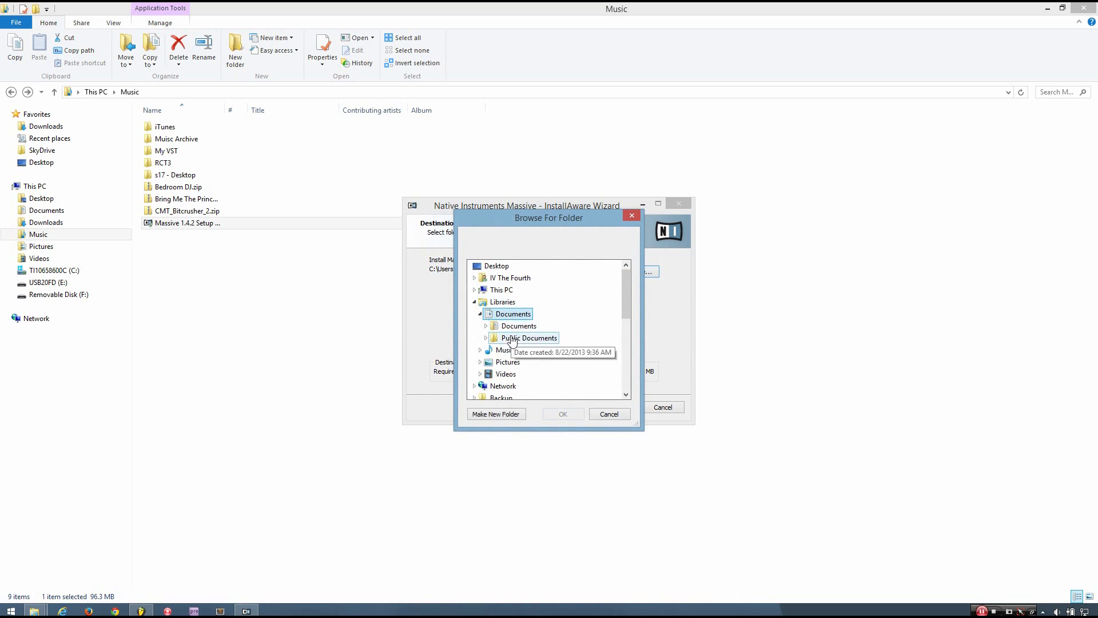
pyautogui.doubleClick(518, 326)
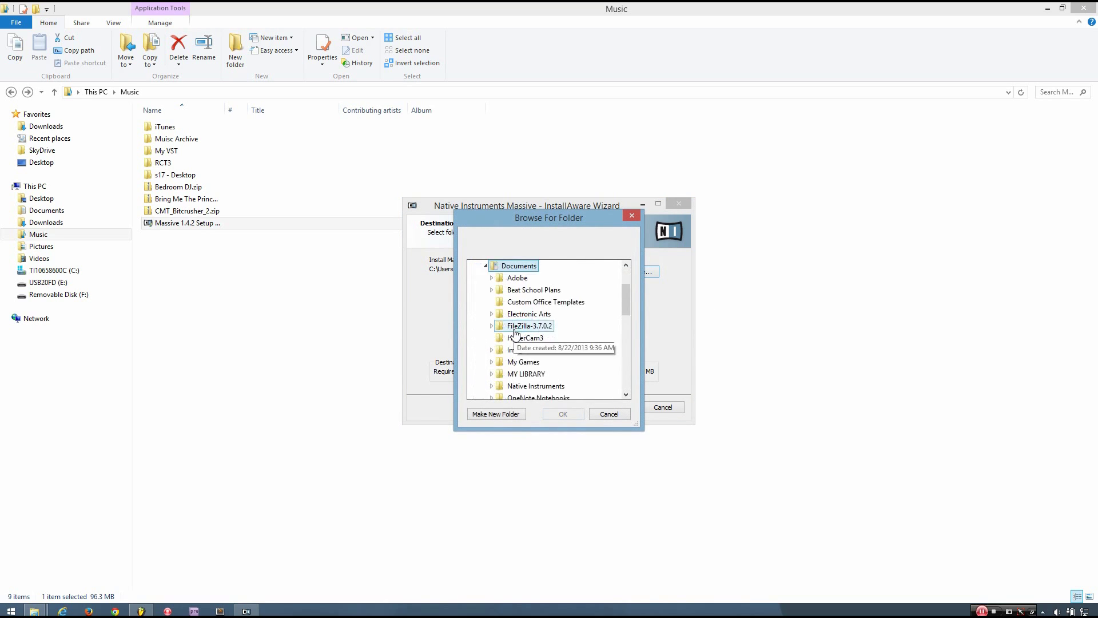
pyautogui.click(508, 417)
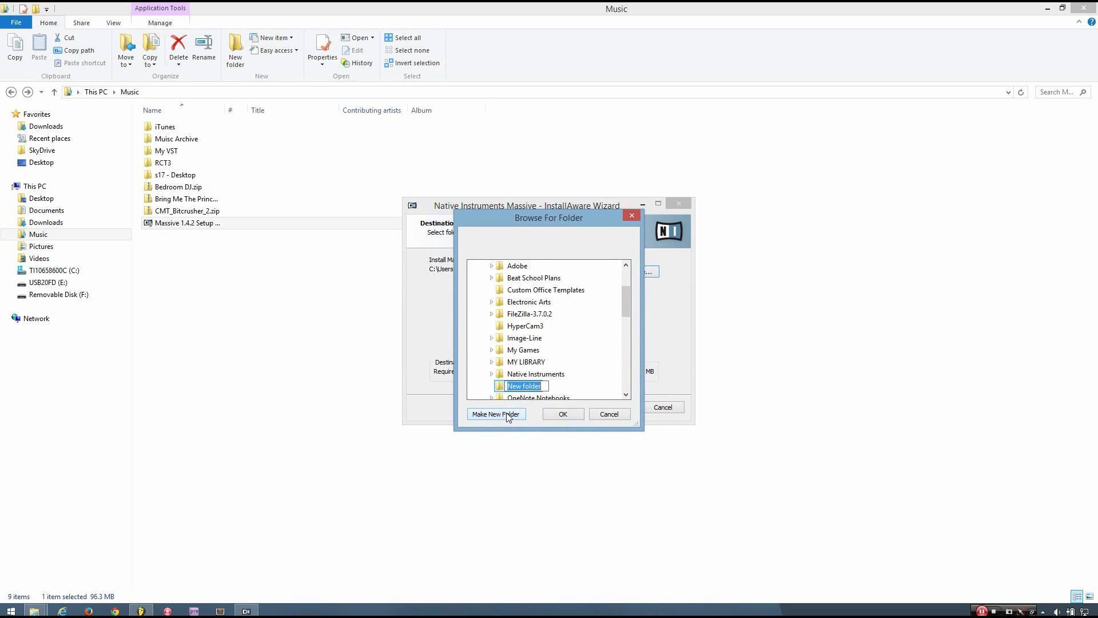
pyautogui.write('Massive')
pyautogui.click(558, 413)
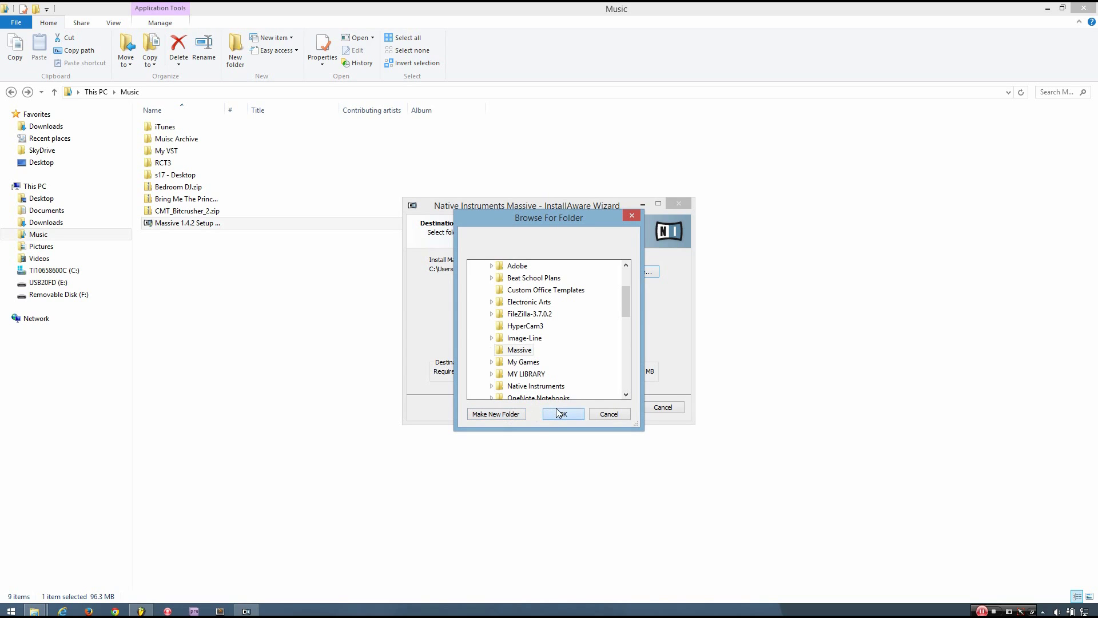
pyautogui.click(558, 412)
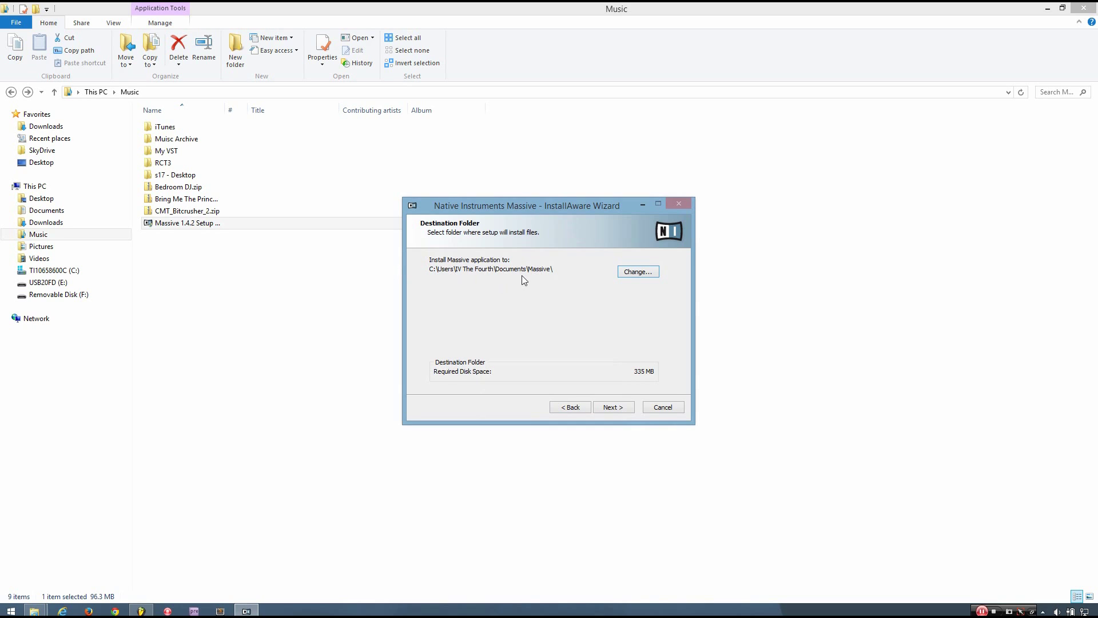
# Step: Set the 32-bit VST plug-in destination to the My VST folder in Music
pyautogui.click(614, 407)
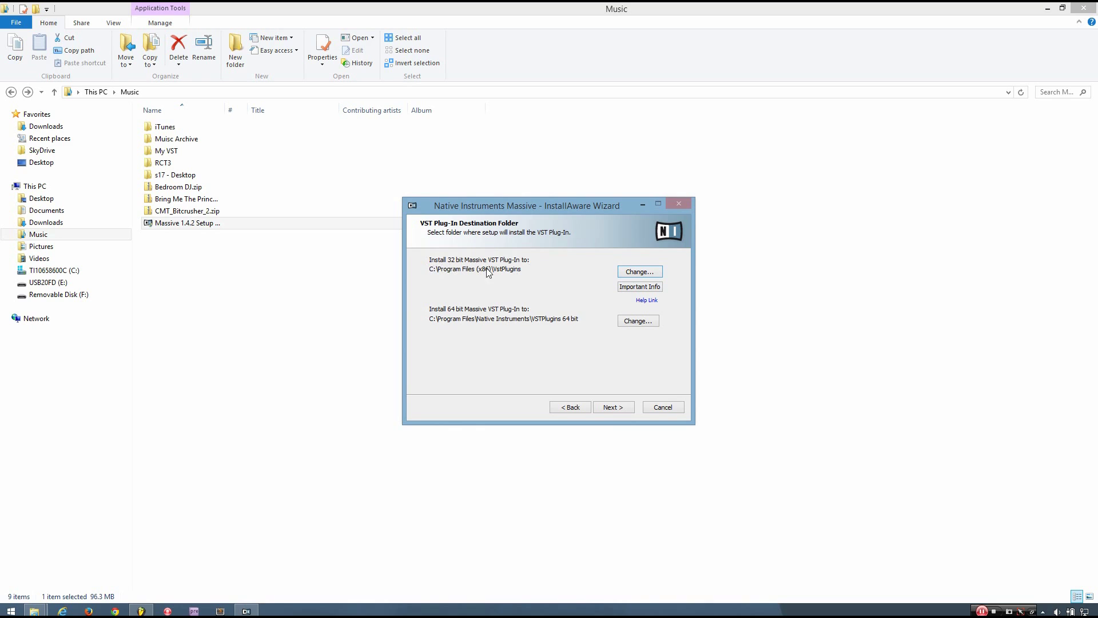
pyautogui.click(618, 272)
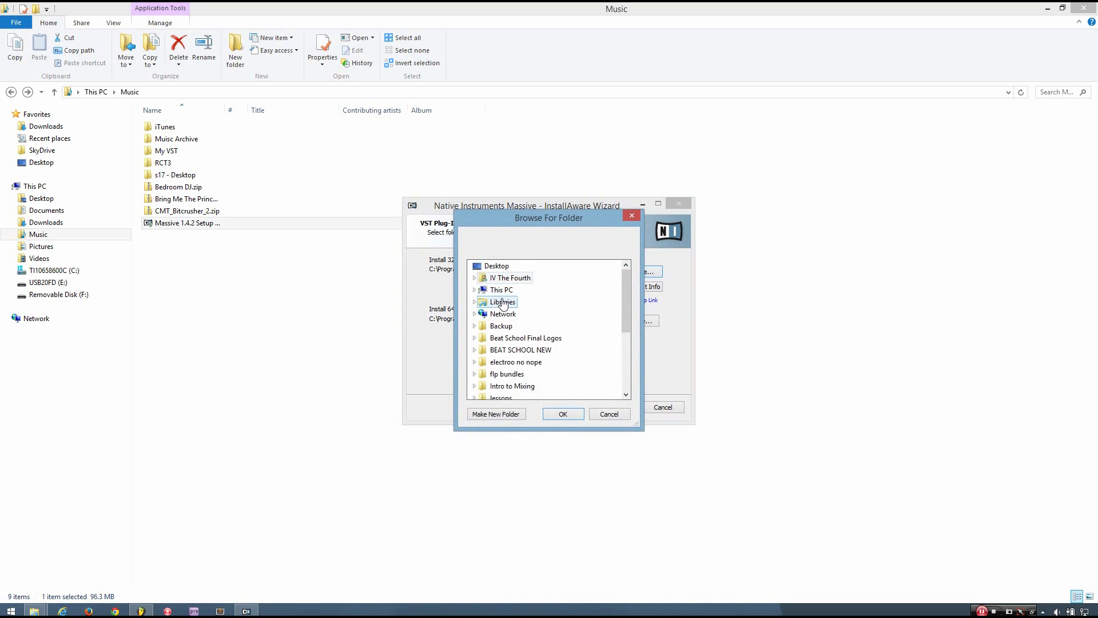
pyautogui.doubleClick(503, 302)
pyautogui.doubleClick(506, 325)
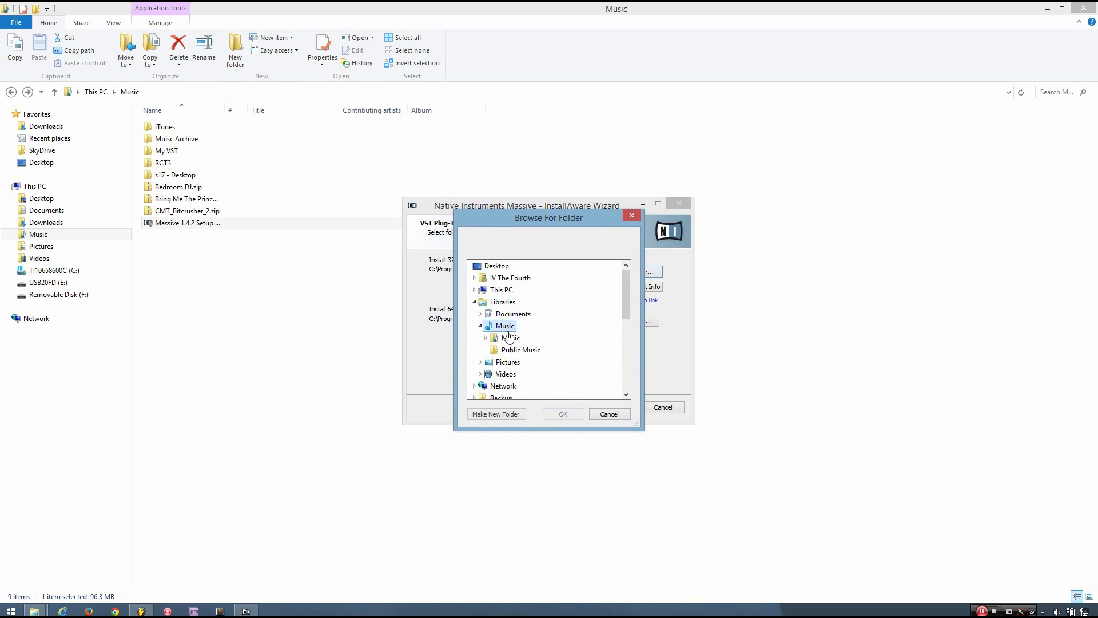
pyautogui.doubleClick(509, 337)
pyautogui.click(518, 362)
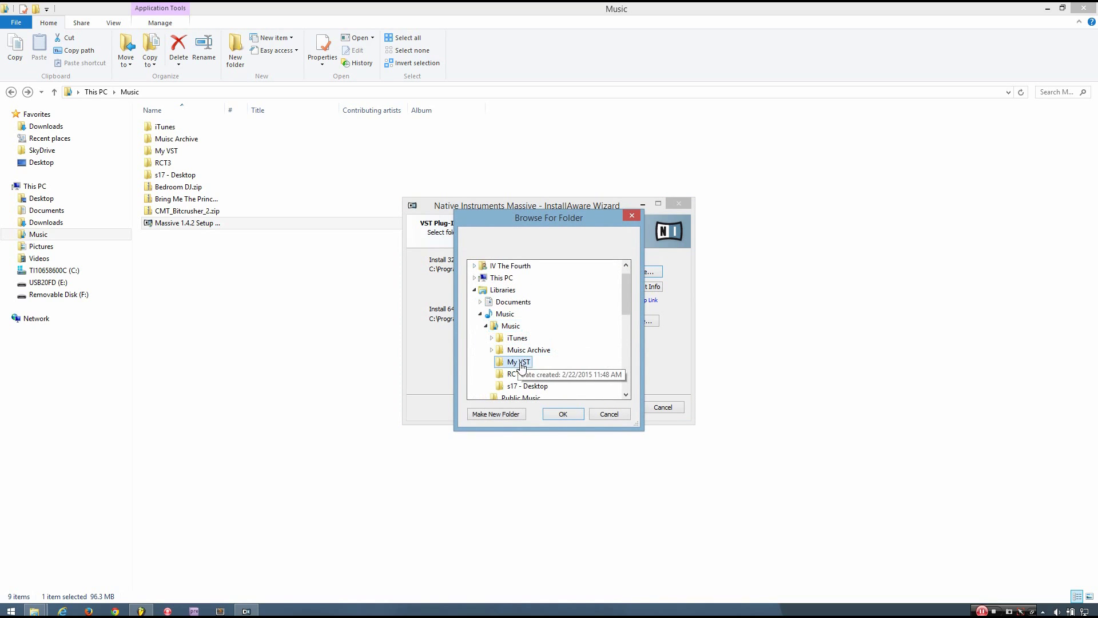
pyautogui.click(565, 414)
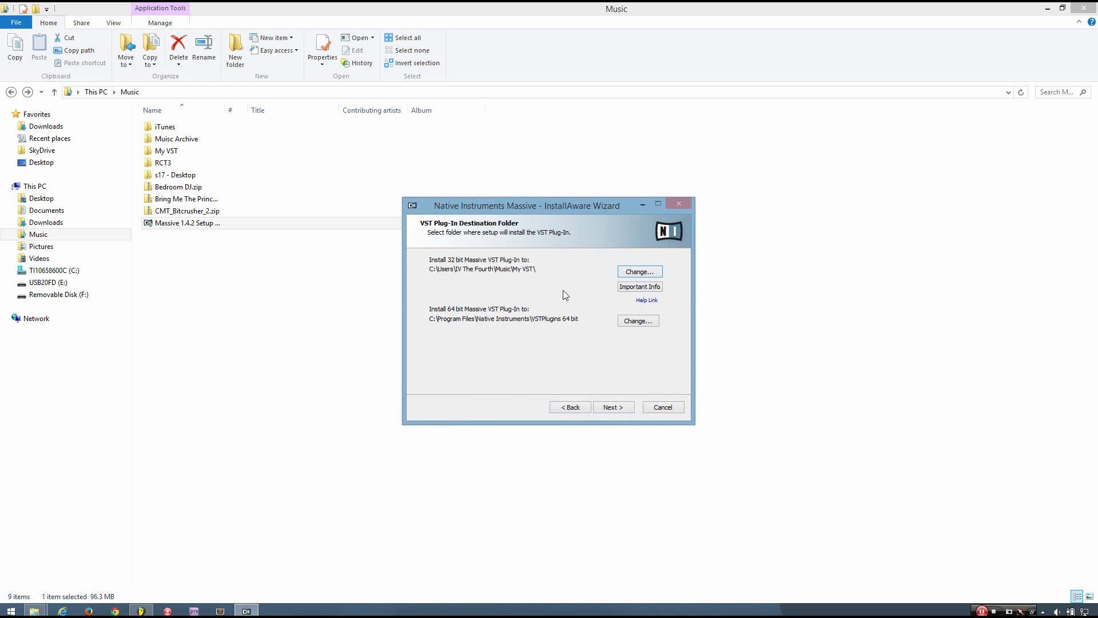
# Step: Install Massive, finish the wizard, and bring FL Studio back to the front
pyautogui.click(612, 409)
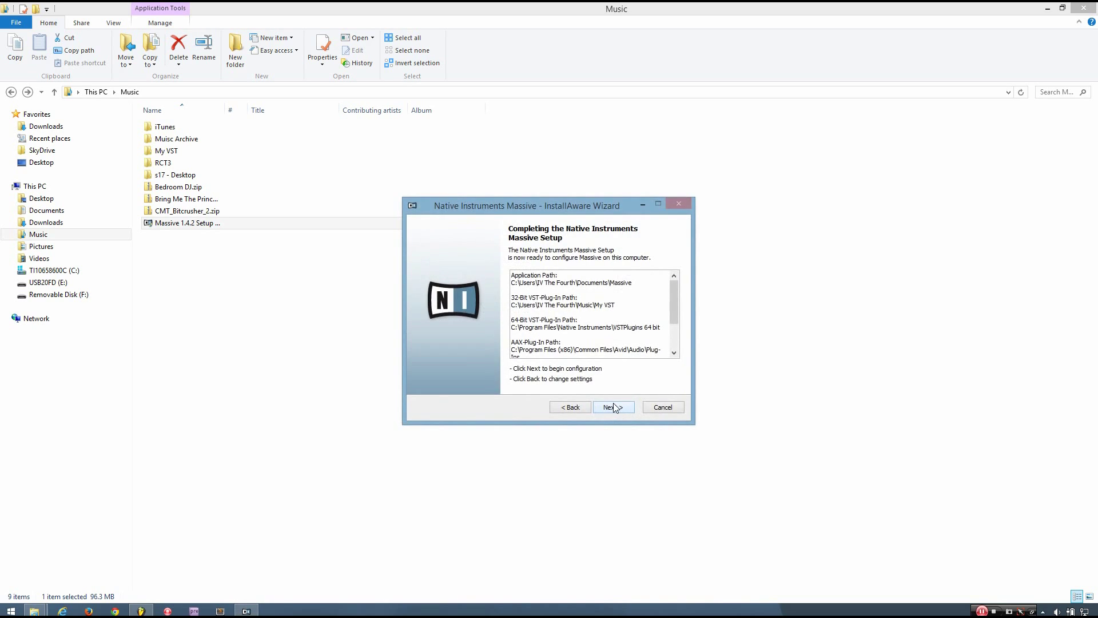
pyautogui.click(613, 408)
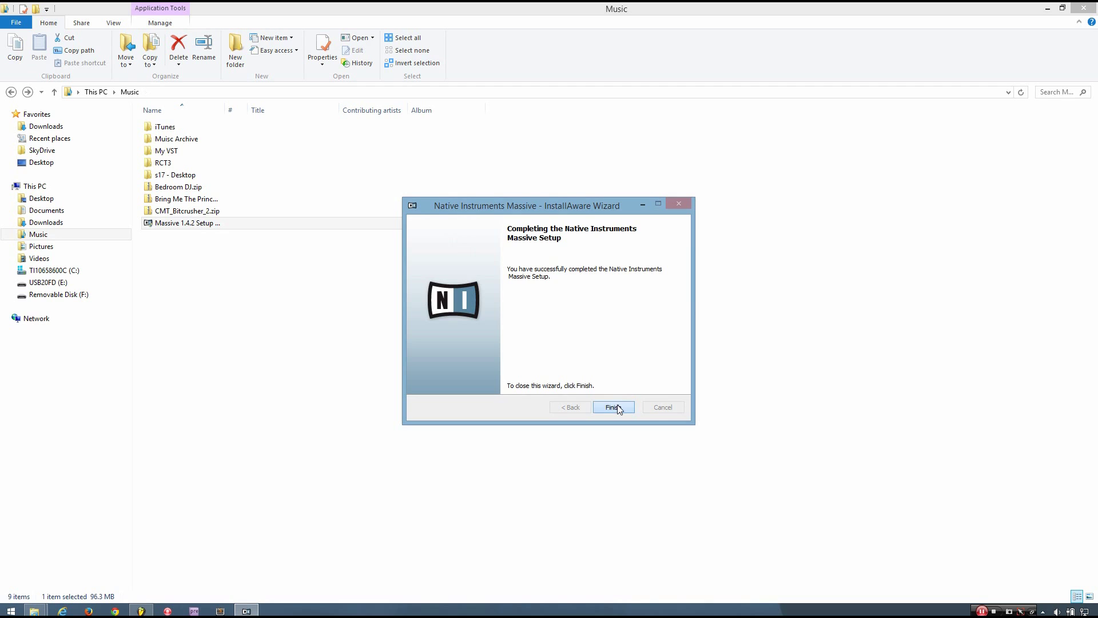
pyautogui.click(612, 407)
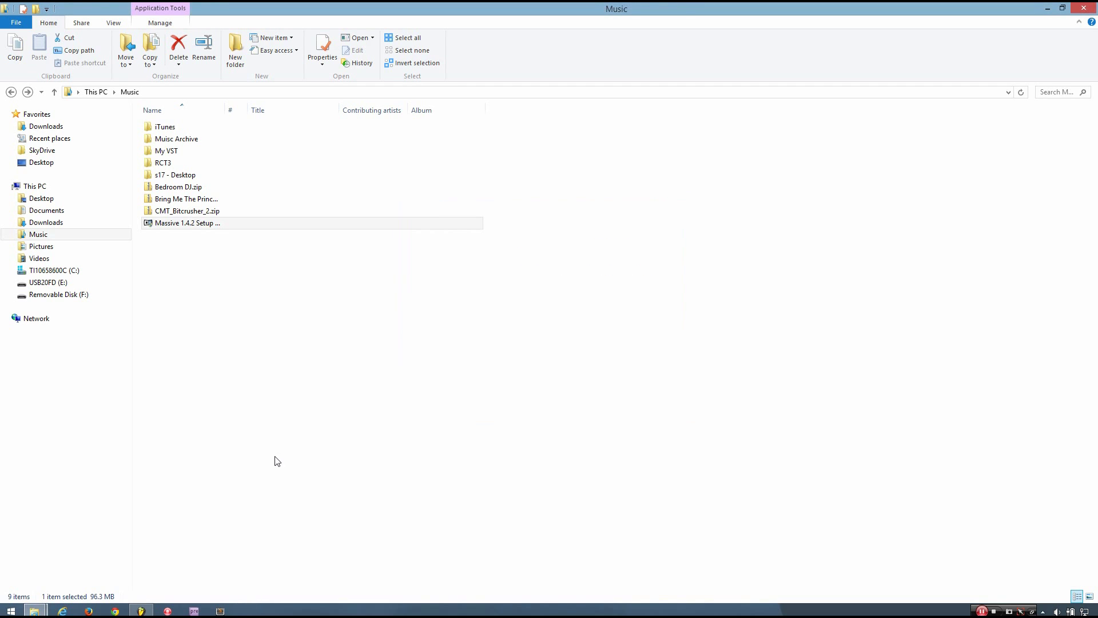
pyautogui.click(143, 610)
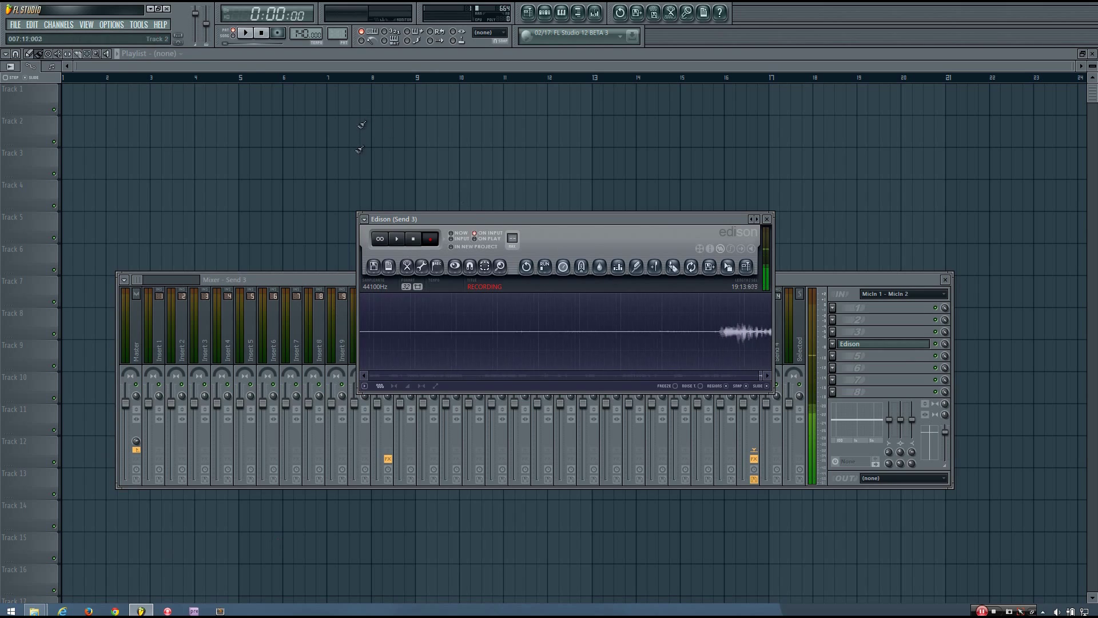
# Step: Rearrange the Edison and mixer windows and fast-scan plugins from the generator plugin chooser
pyautogui.moveTo(480, 225); pyautogui.dragTo(516, 183)
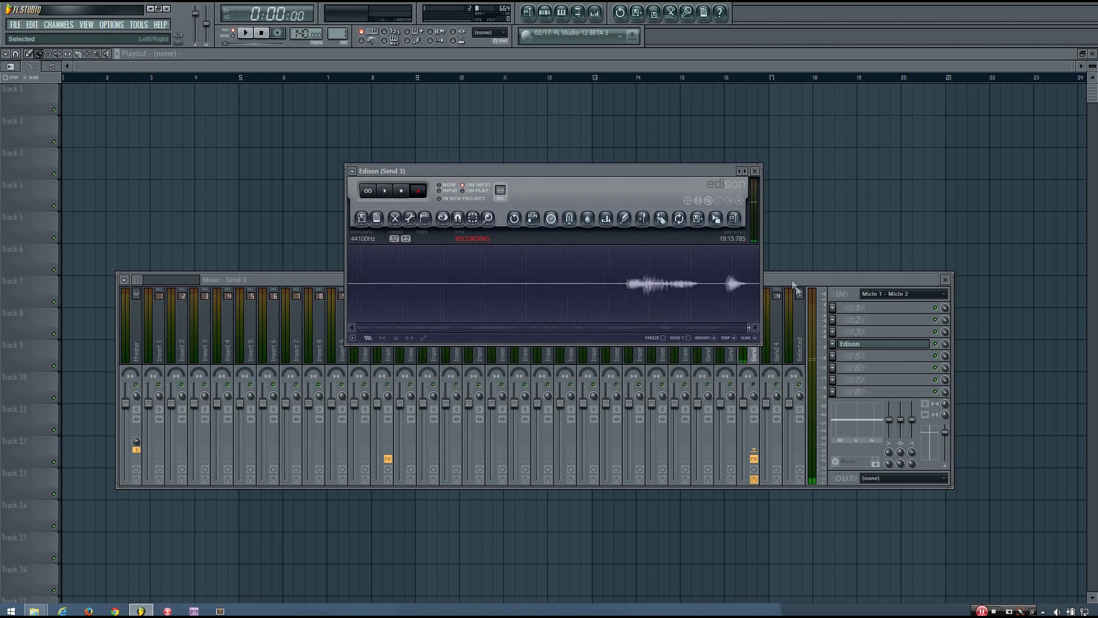
pyautogui.moveTo(466, 349); pyautogui.dragTo(479, 403)
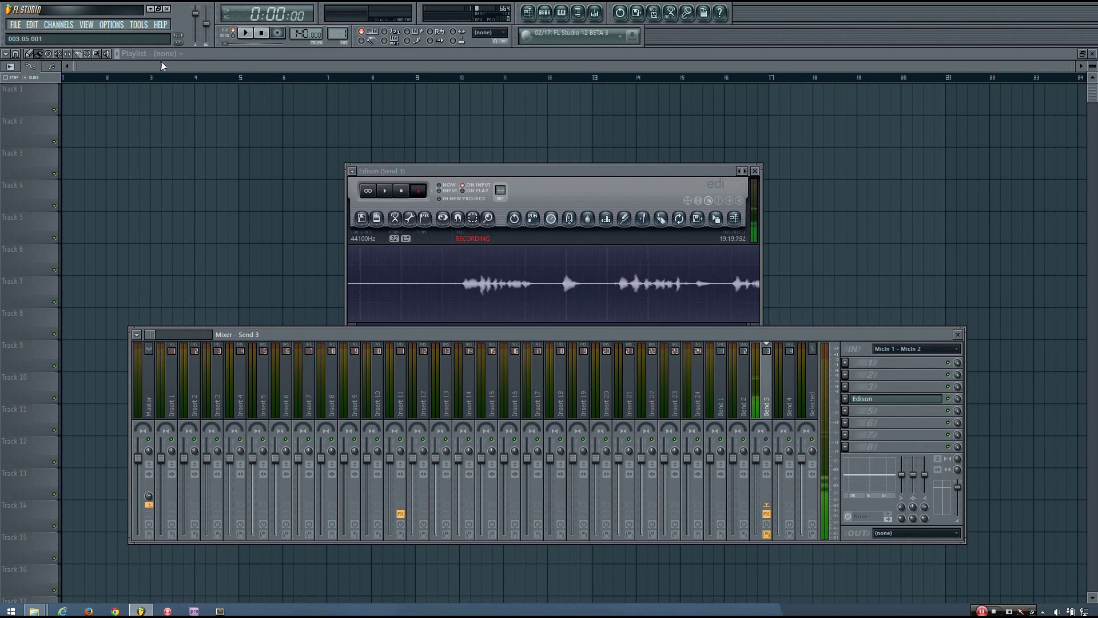
pyautogui.click(59, 25)
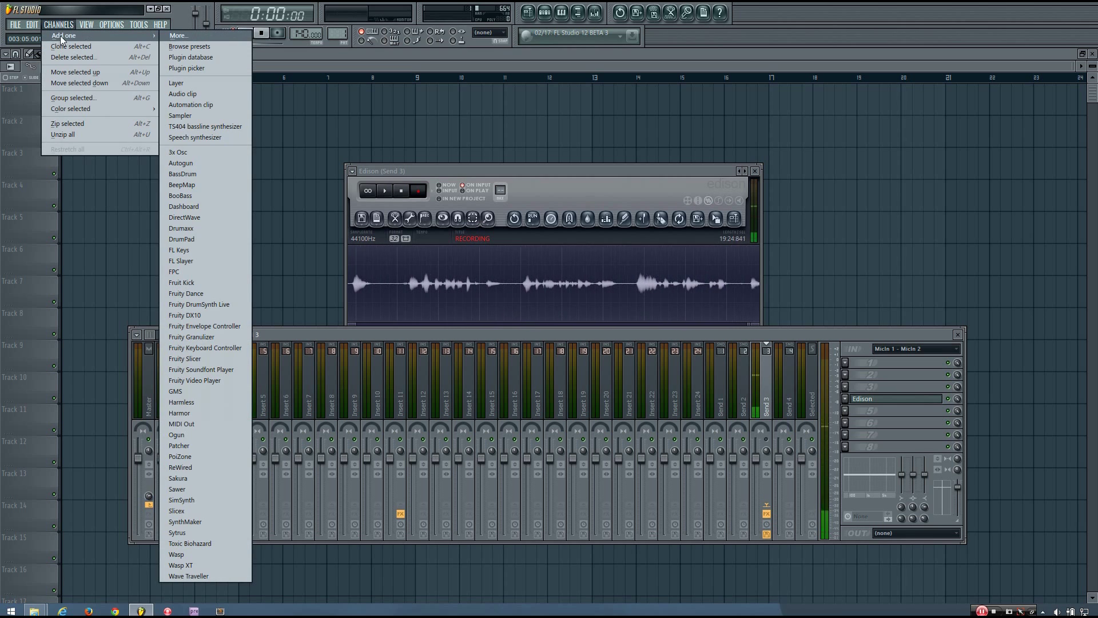
pyautogui.click(181, 36)
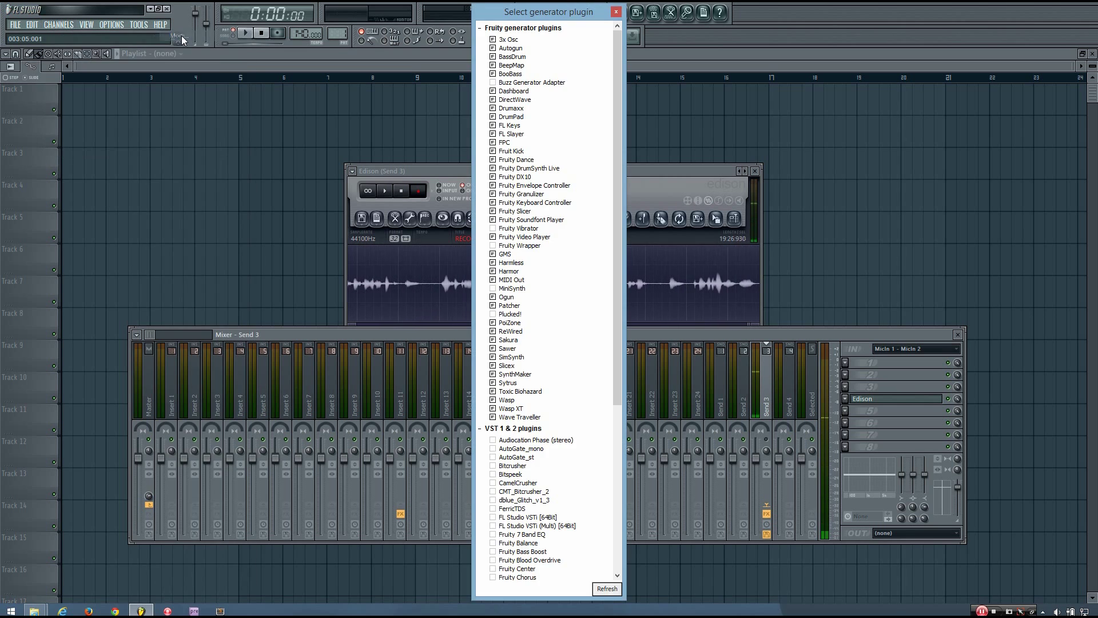
pyautogui.scroll(-4, 572, 305)
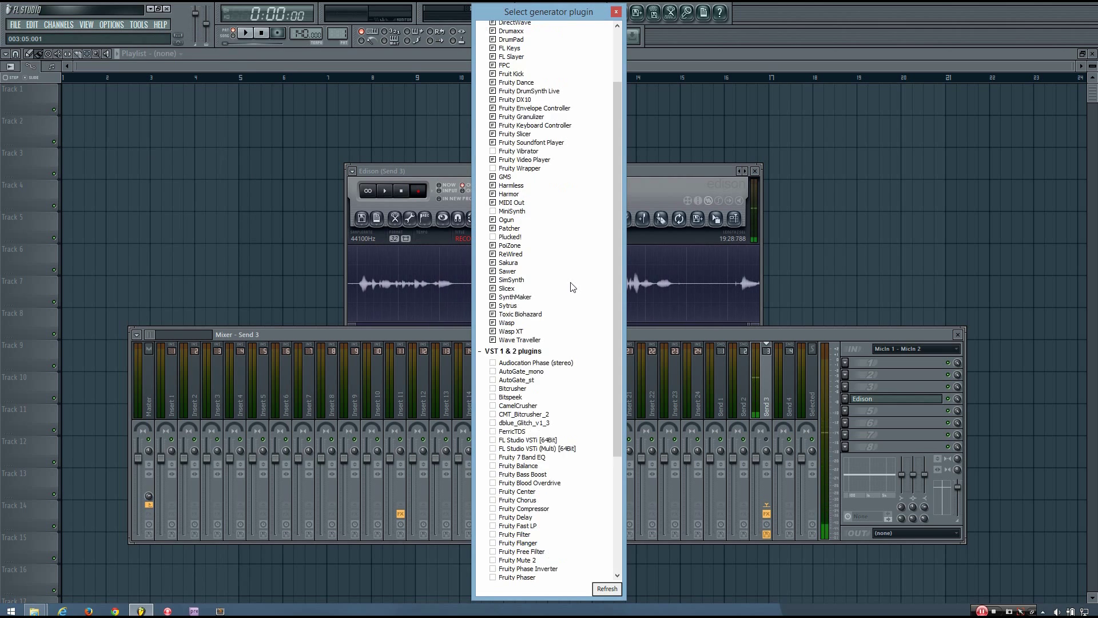
pyautogui.click(605, 589)
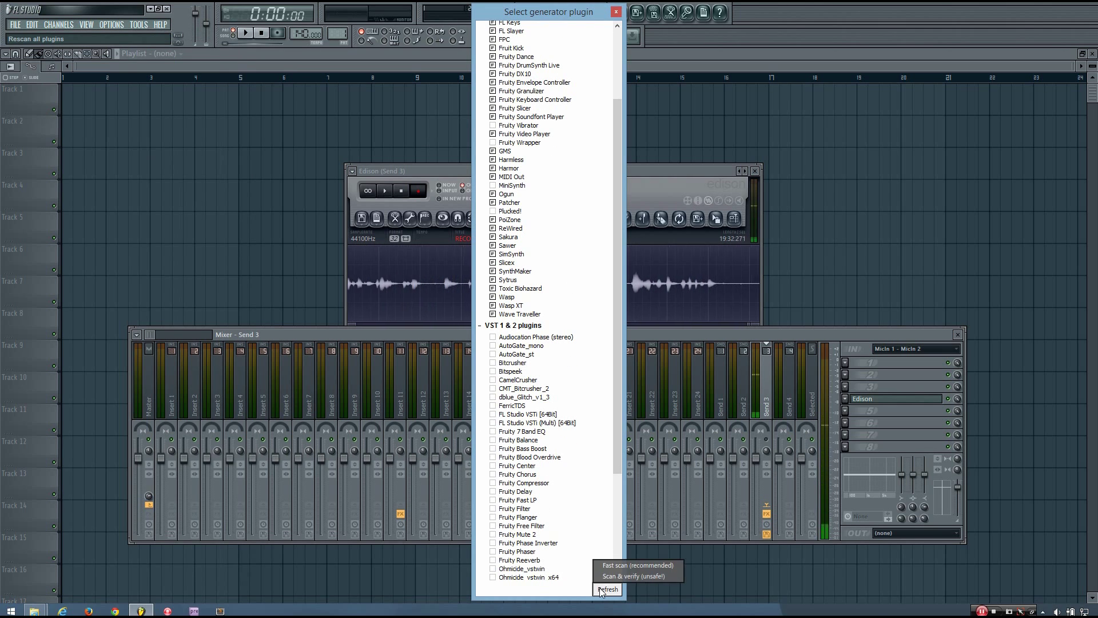
pyautogui.click(625, 564)
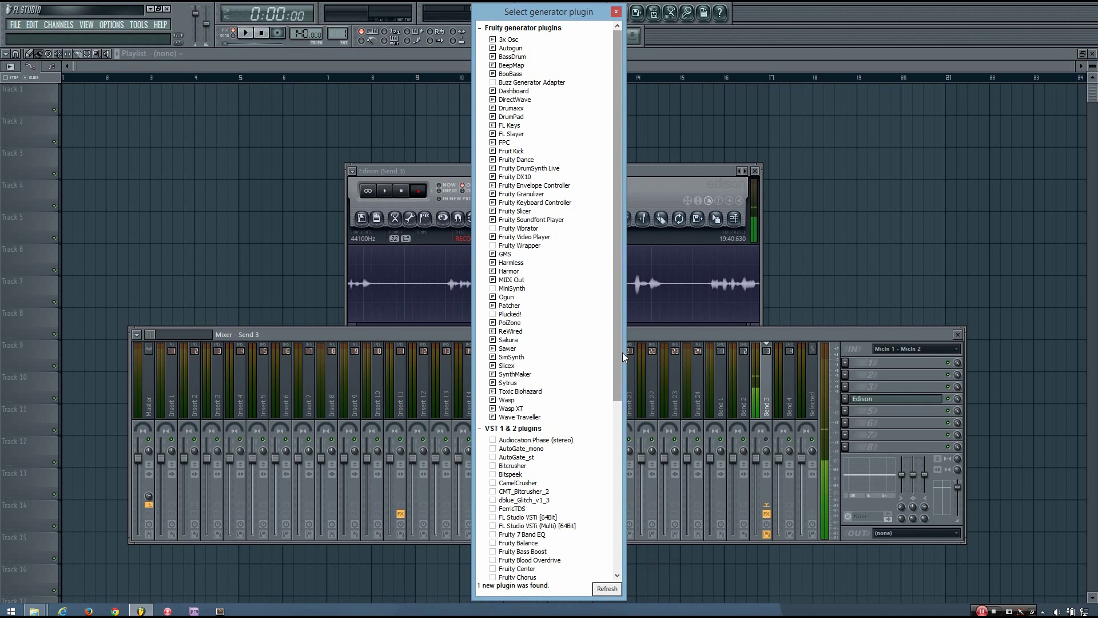
# Step: Tick the newly found Massive in the generator list and close the chooser
pyautogui.moveTo(615, 332); pyautogui.dragTo(619, 357)
pyautogui.scroll(-5, 543, 401)
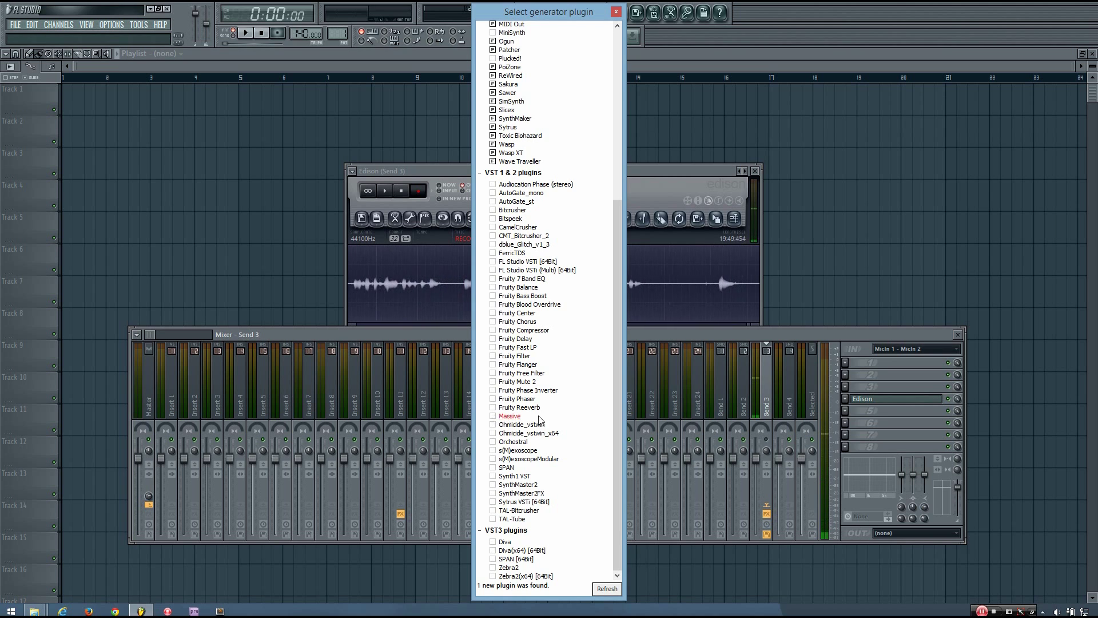
pyautogui.click(492, 417)
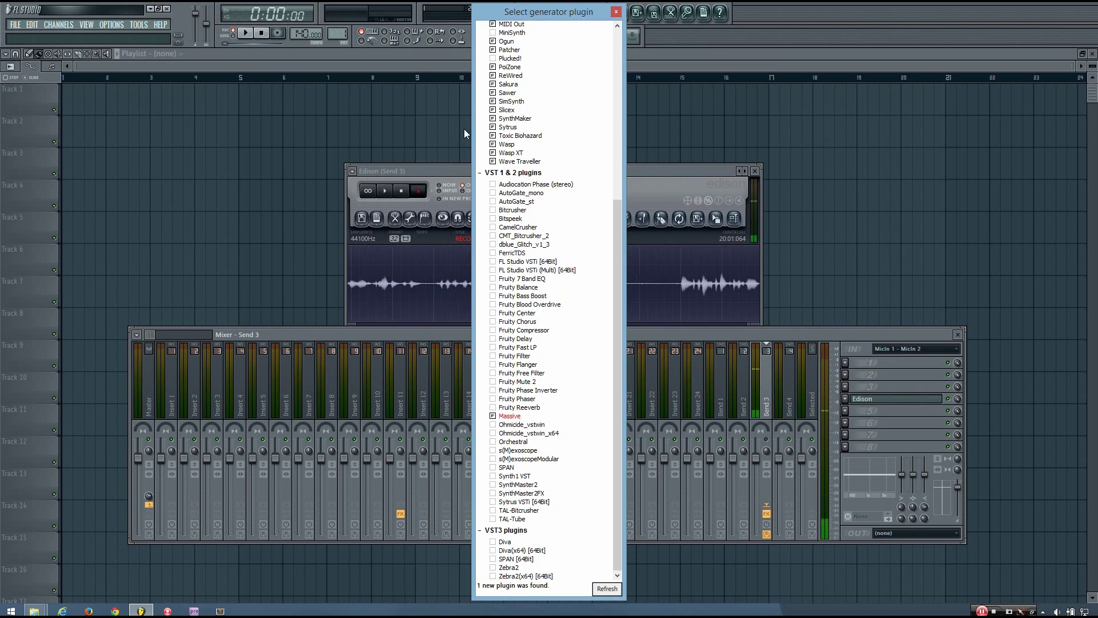
pyautogui.click(616, 11)
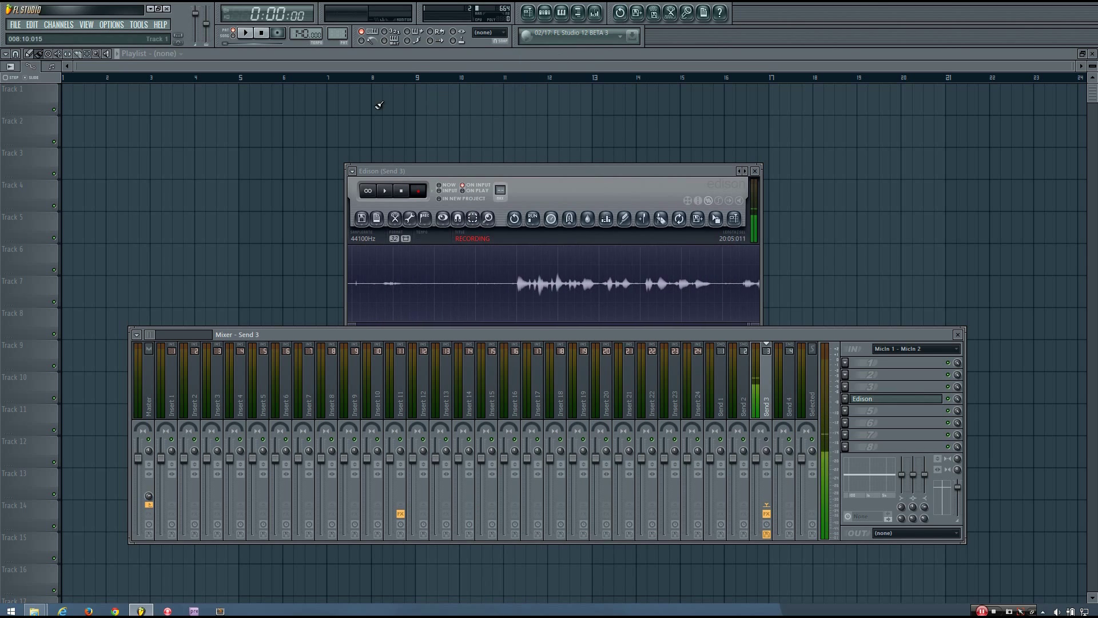
# Step: Add Massive as a new channel and run it in demo mode
pyautogui.click(59, 25)
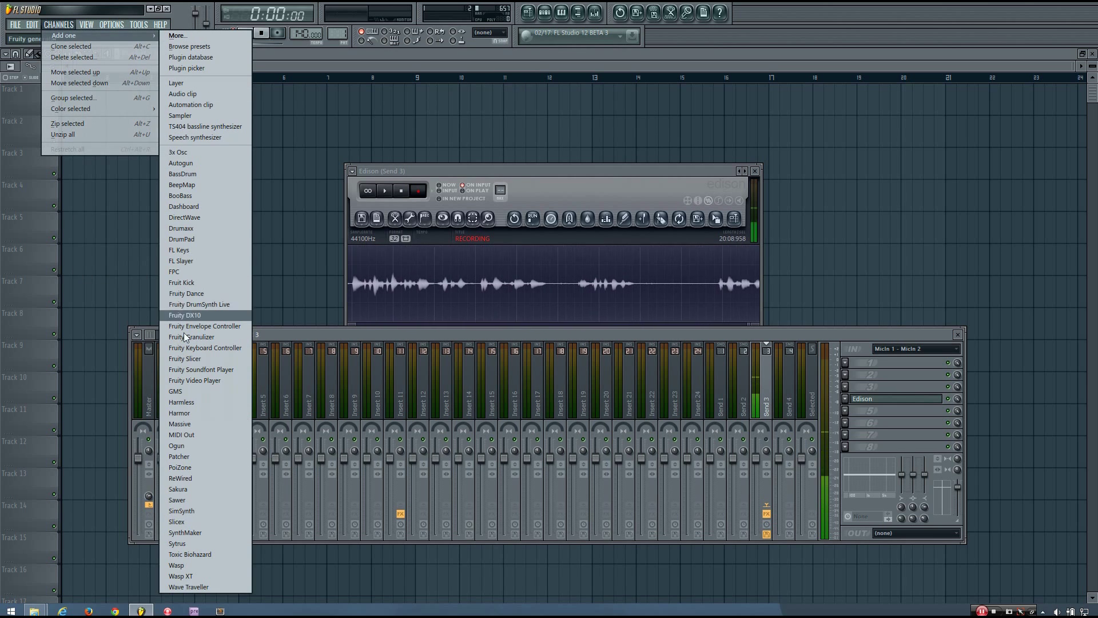
pyautogui.click(180, 425)
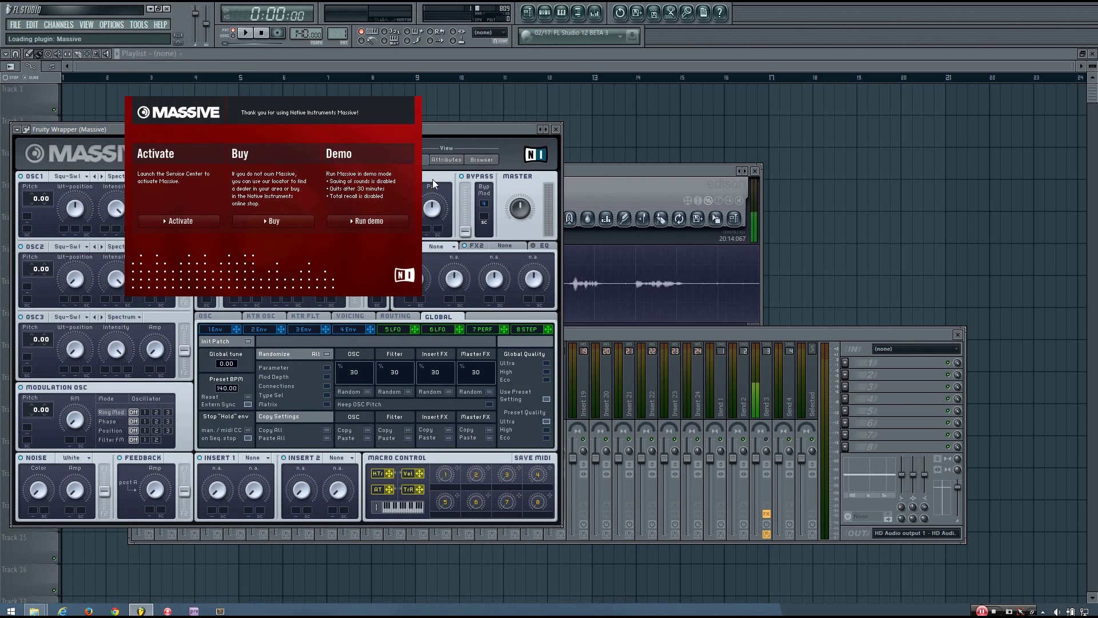
pyautogui.click(354, 224)
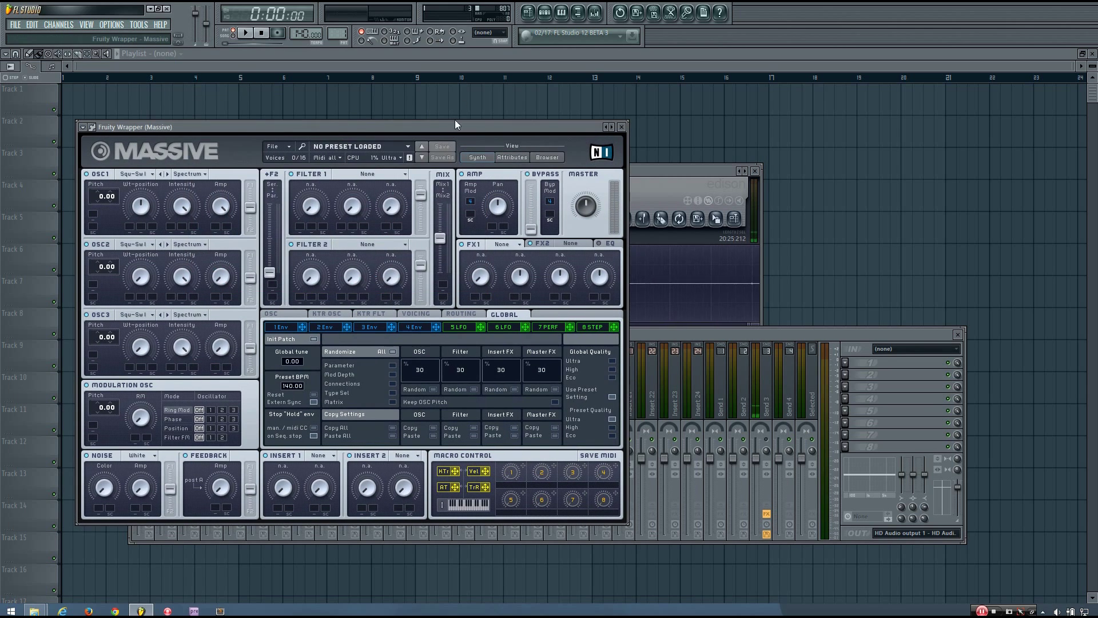
# Step: Close the Massive window and reposition the Edison and mixer windows
pyautogui.click(623, 127)
pyautogui.moveTo(646, 170); pyautogui.dragTo(589, 123)
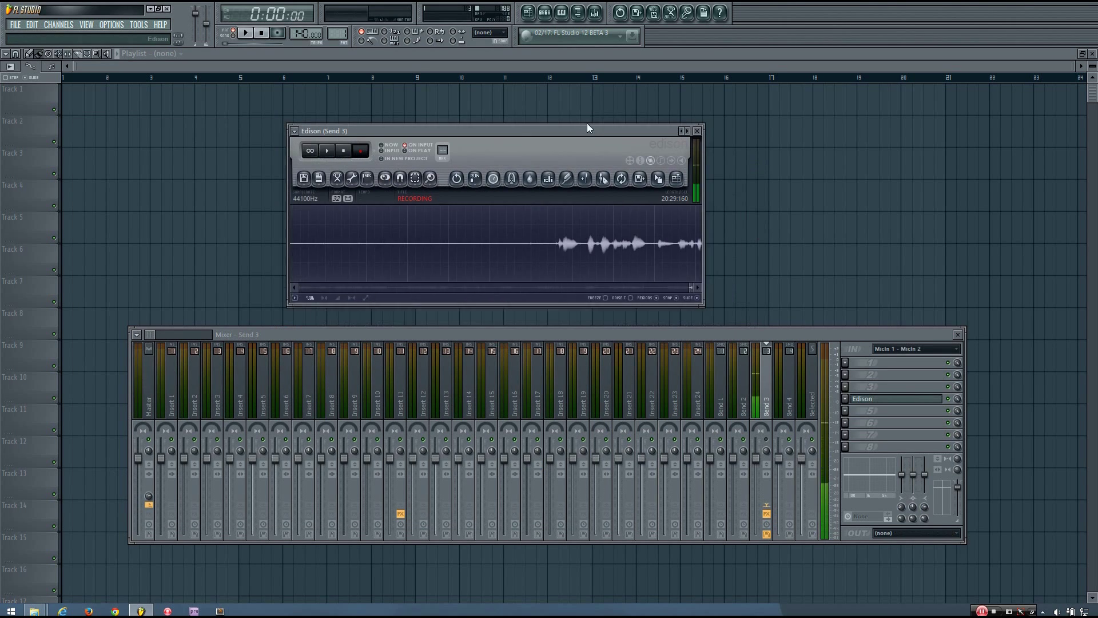
pyautogui.moveTo(626, 332); pyautogui.dragTo(627, 368)
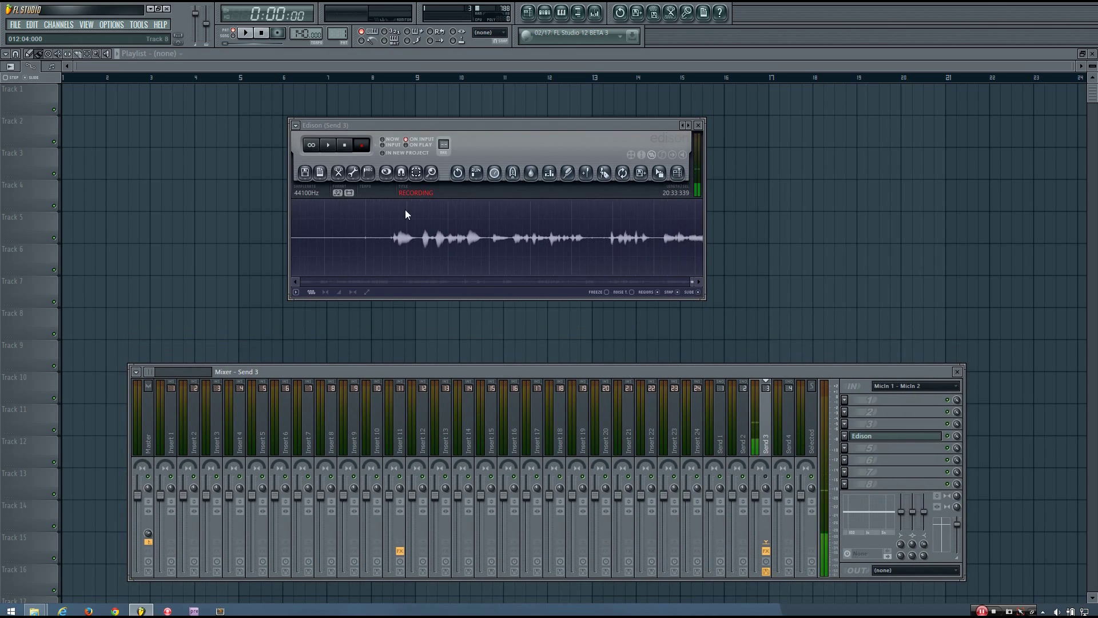